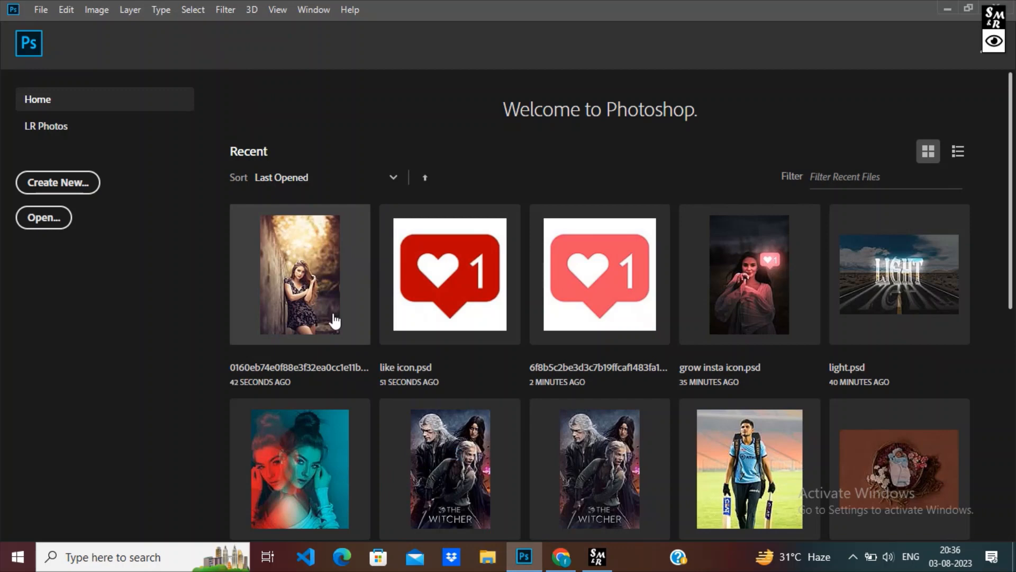
# - Open the recent portrait photo of the woman by the wall and like icon.psd, and bring the like icon into the portrait
pyautogui.click(338, 315)
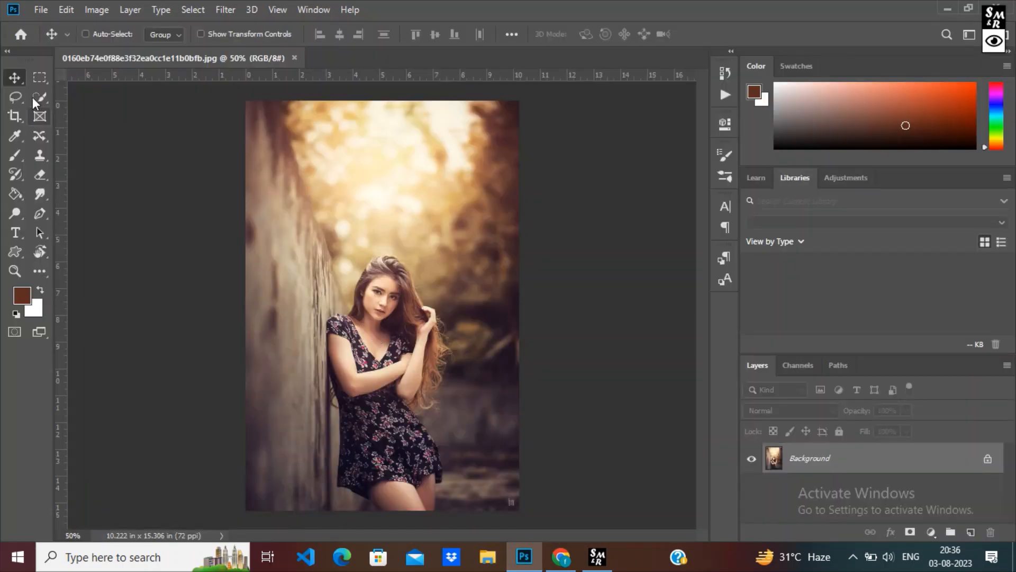
pyautogui.click(15, 36)
pyautogui.click(460, 336)
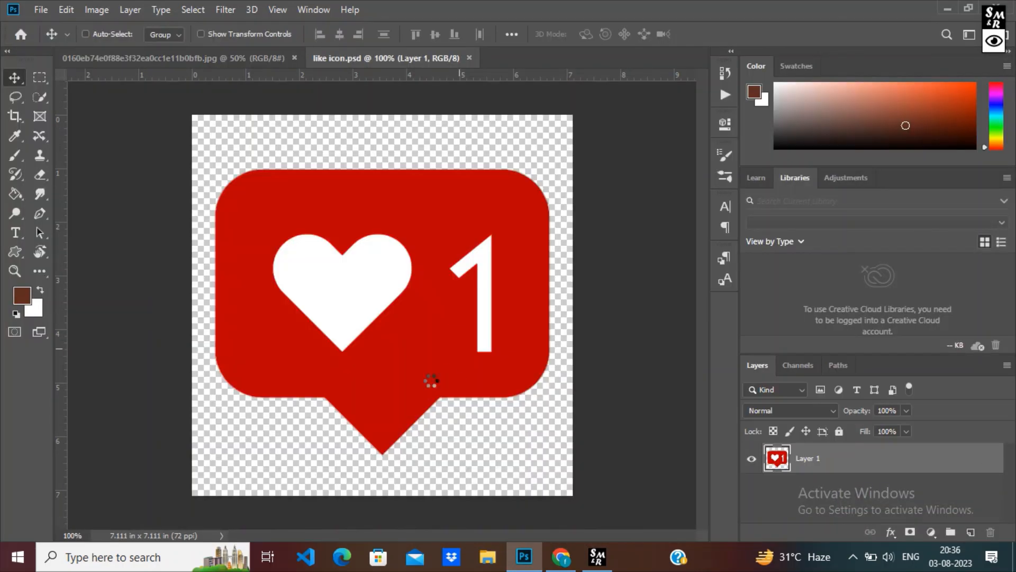
pyautogui.moveTo(337, 366); pyautogui.dragTo(421, 318)
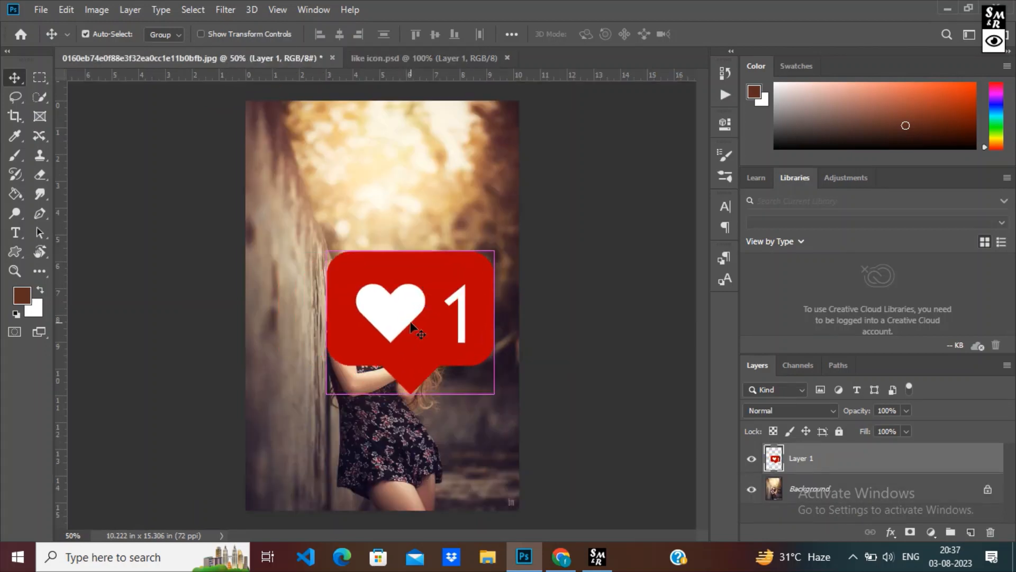
# - Scale the like icon down to about 35.6% and place it beside the woman's head, just above her raised hand
pyautogui.hotkey('ctrl', 't')
pyautogui.moveTo(320, 250); pyautogui.dragTo(423, 350)
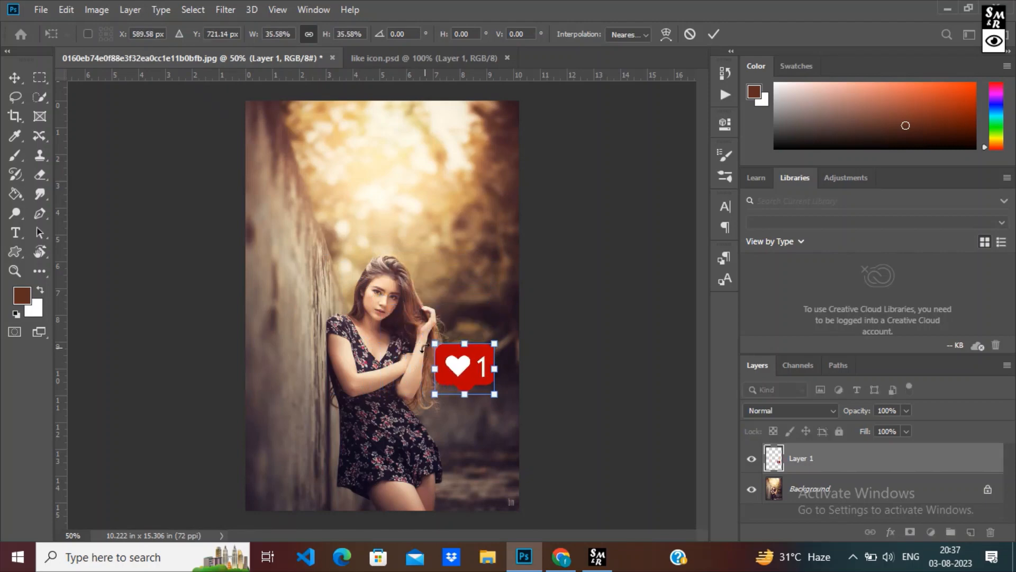
pyautogui.moveTo(476, 376); pyautogui.dragTo(461, 284)
pyautogui.press('Return')
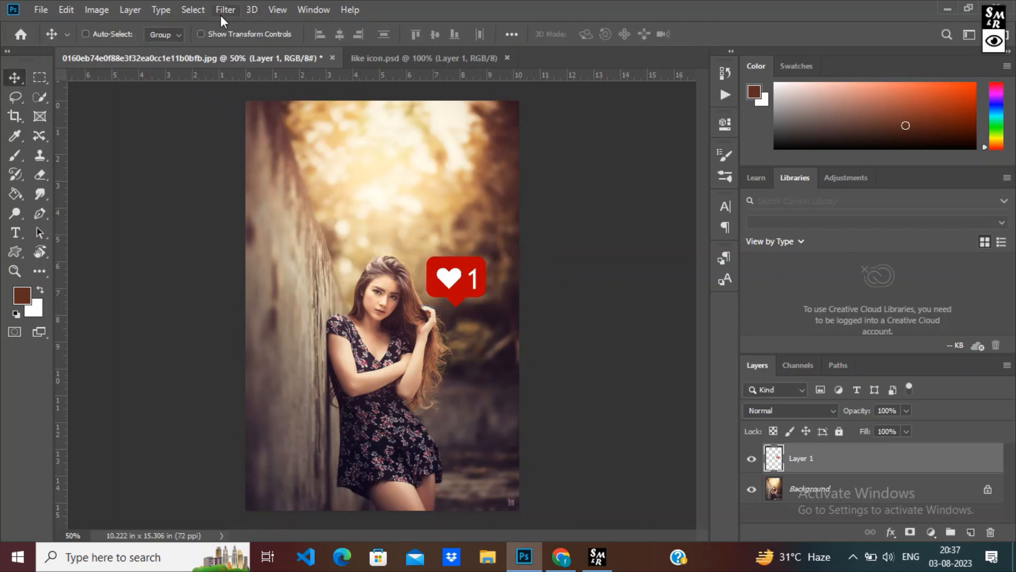
# - Soften the like icon layer with a Gaussian Blur of 0.9 pixels radius
pyautogui.click(225, 10)
pyautogui.moveTo(267, 180)
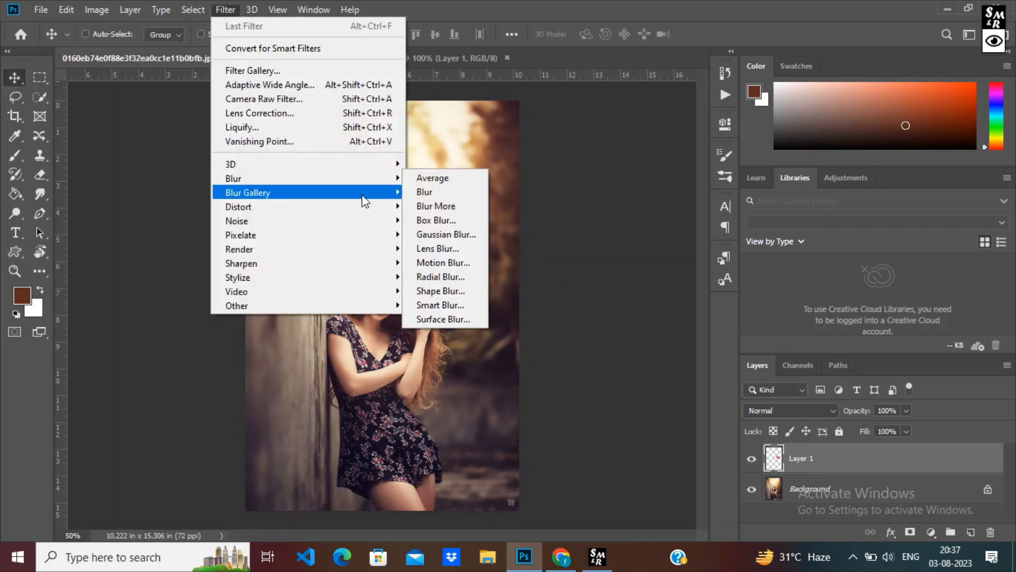
pyautogui.click(442, 232)
pyautogui.moveTo(635, 300); pyautogui.dragTo(563, 297)
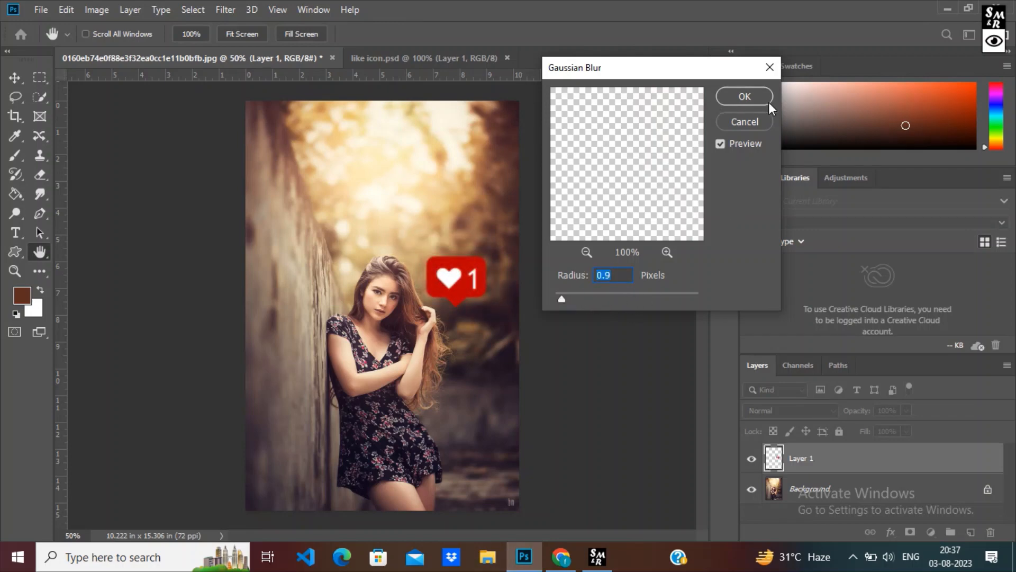
pyautogui.click(745, 96)
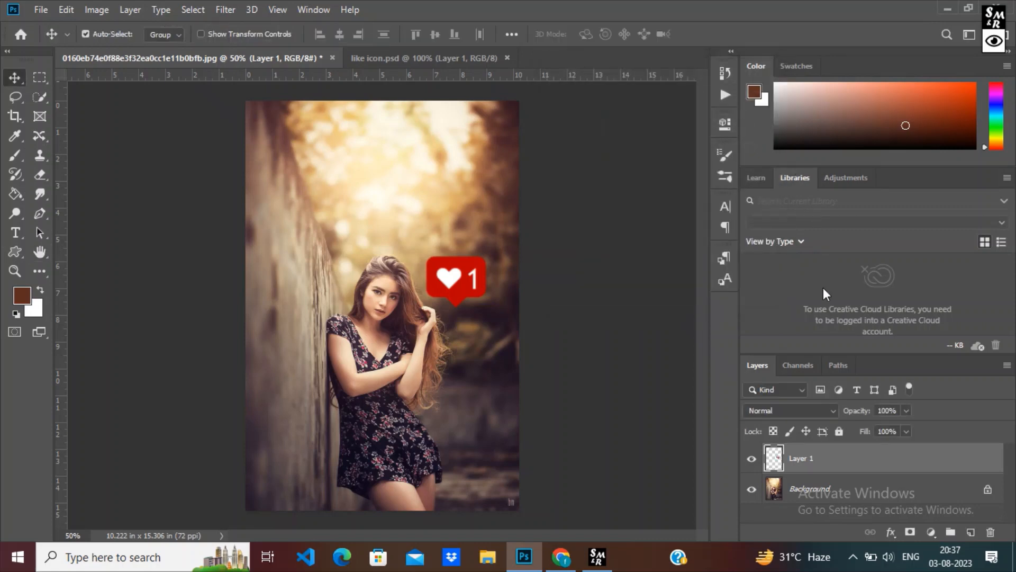
# - Duplicate the like icon layer and set the copy's blend mode to Screen
pyautogui.hotkey('ctrl', 'j')
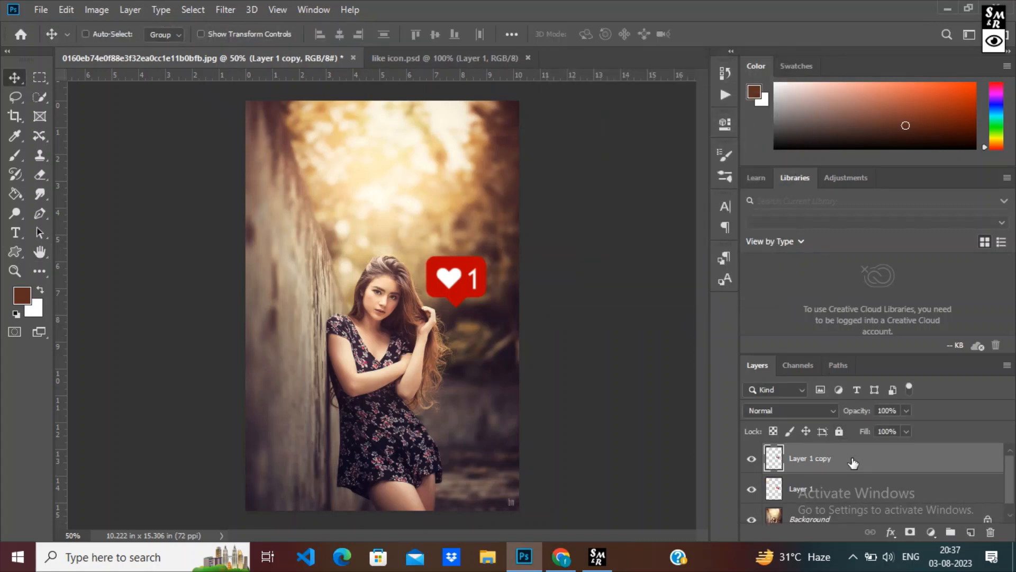
pyautogui.click(809, 410)
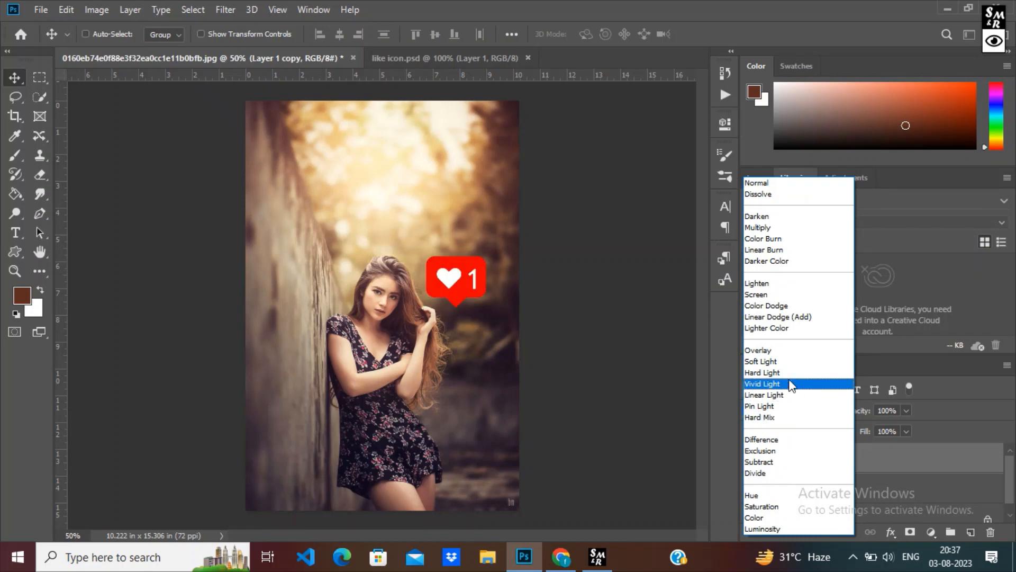
pyautogui.click(761, 295)
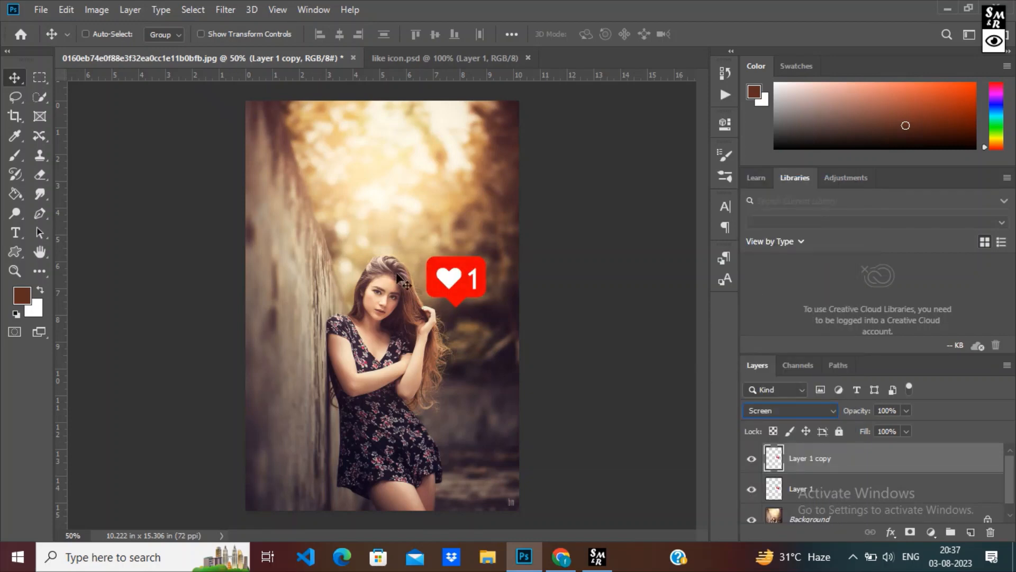
# - Apply a Gaussian Blur of 41.5 pixels radius to the Screen-mode copy of the icon to create a glow
pyautogui.click(225, 9)
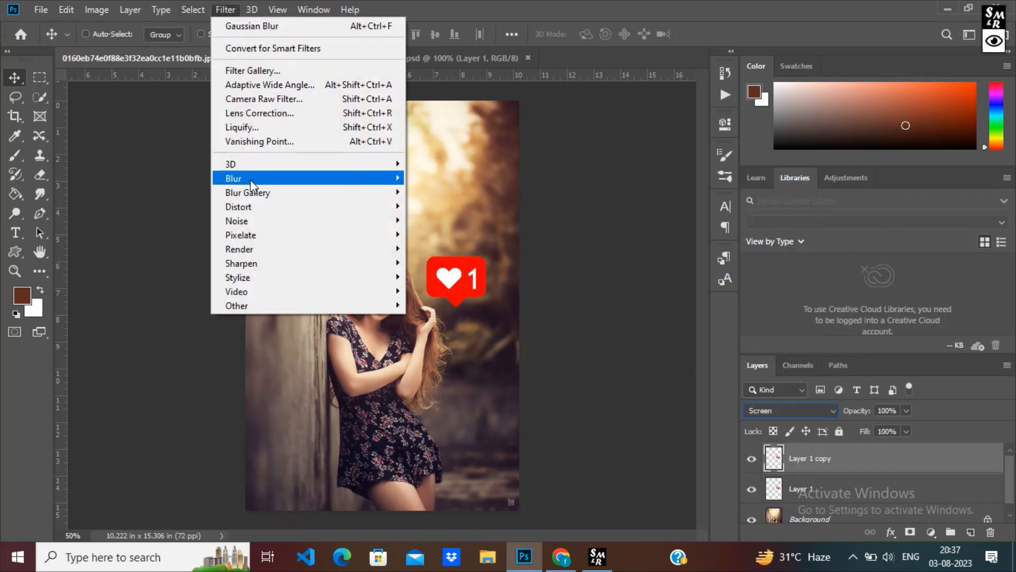
pyautogui.moveTo(298, 178)
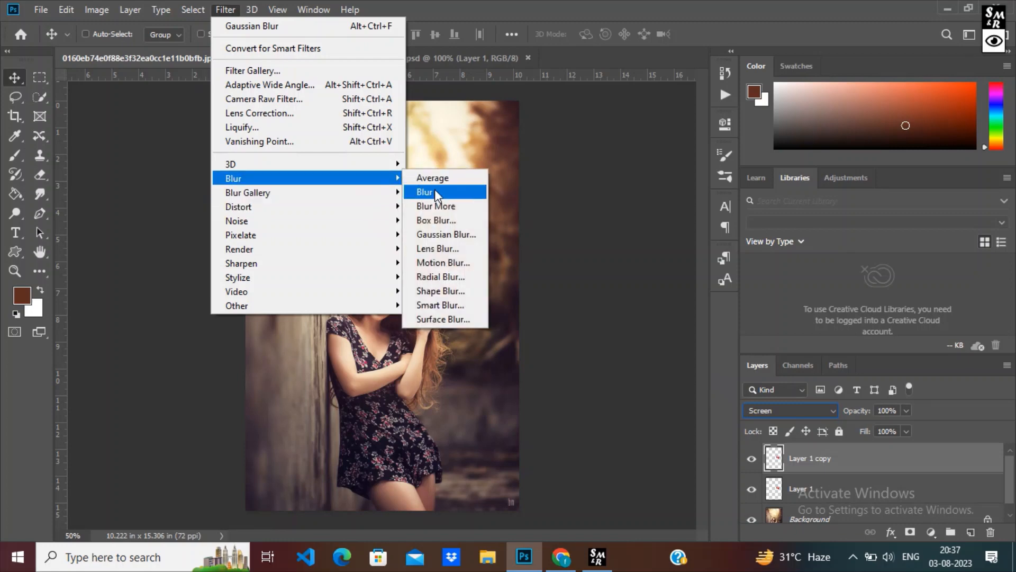
pyautogui.click(447, 234)
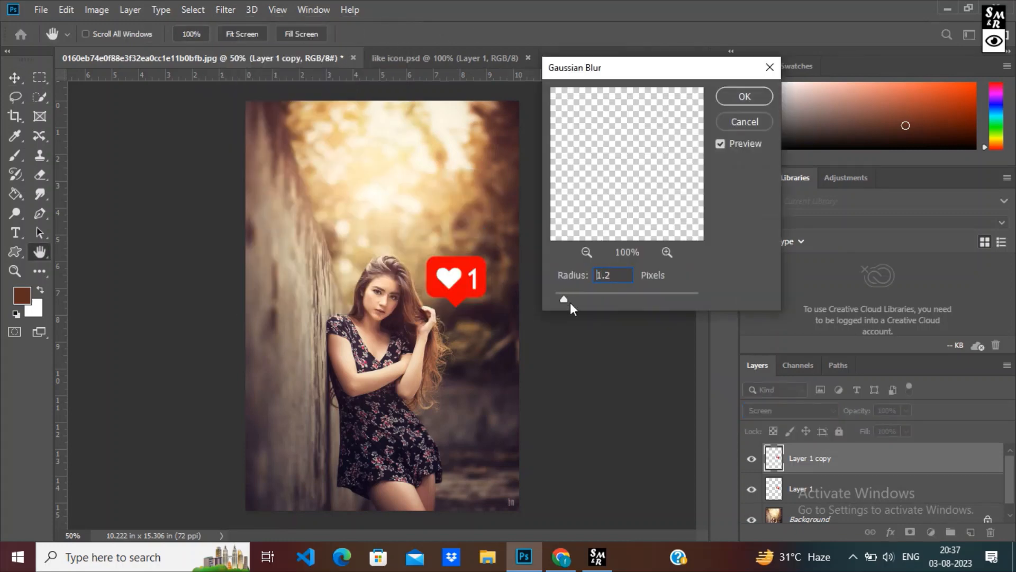
pyautogui.moveTo(571, 304); pyautogui.dragTo(633, 301)
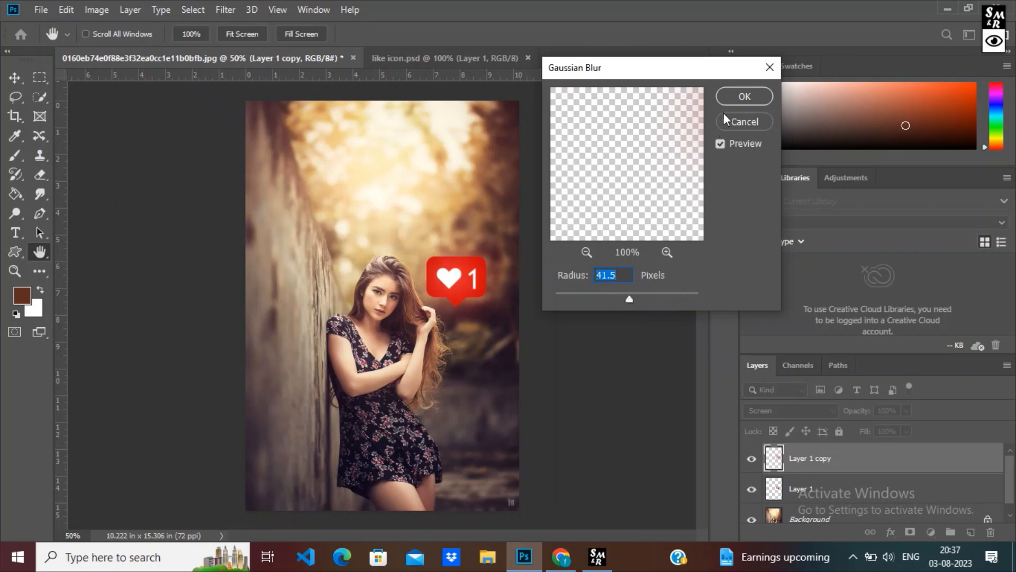
pyautogui.click(741, 98)
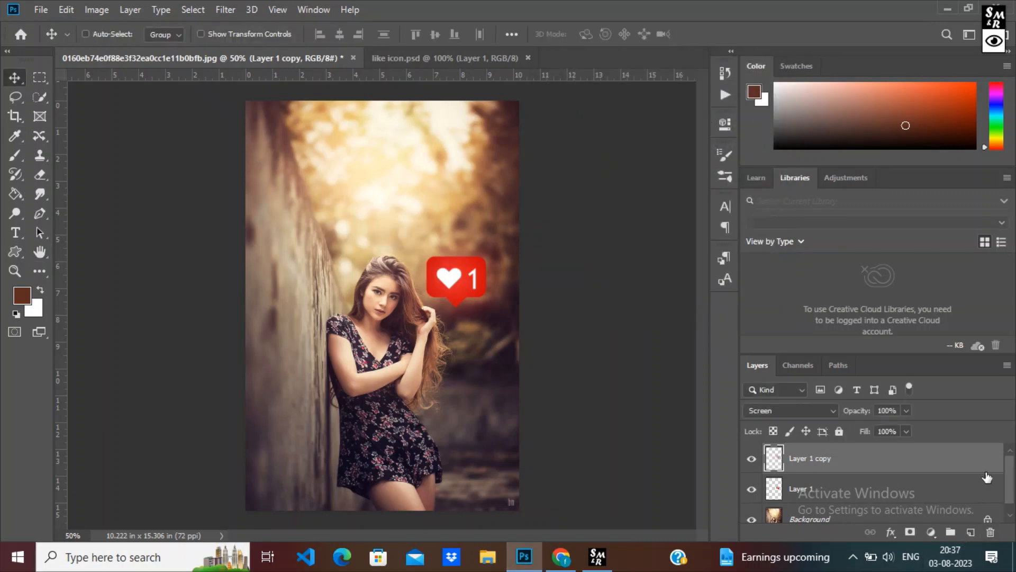
# - Duplicate the blurred glow layer and apply another Gaussian Blur to the new copy with a slightly smaller radius
pyautogui.moveTo(815, 458); pyautogui.dragTo(971, 529)
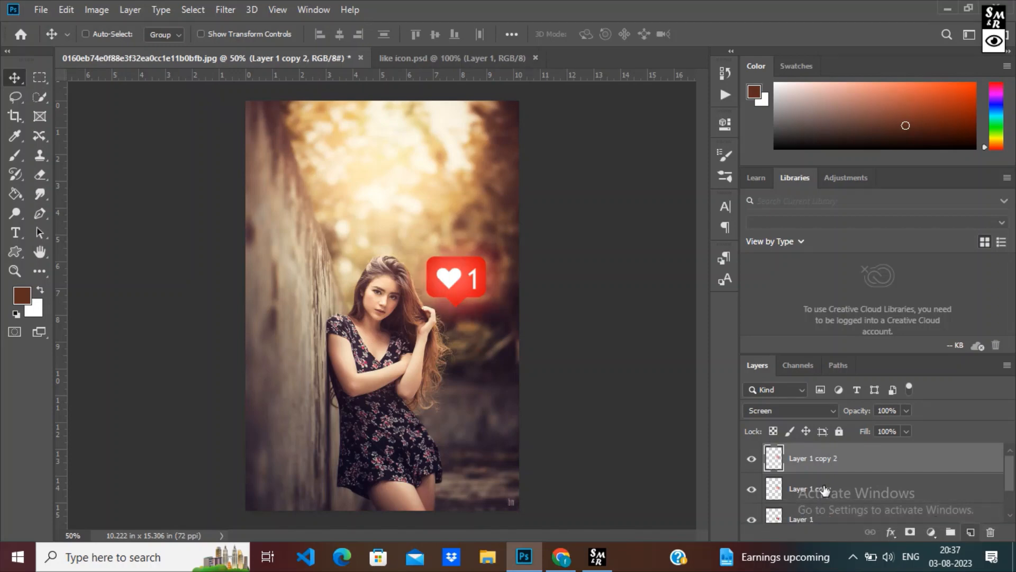
pyautogui.click(223, 8)
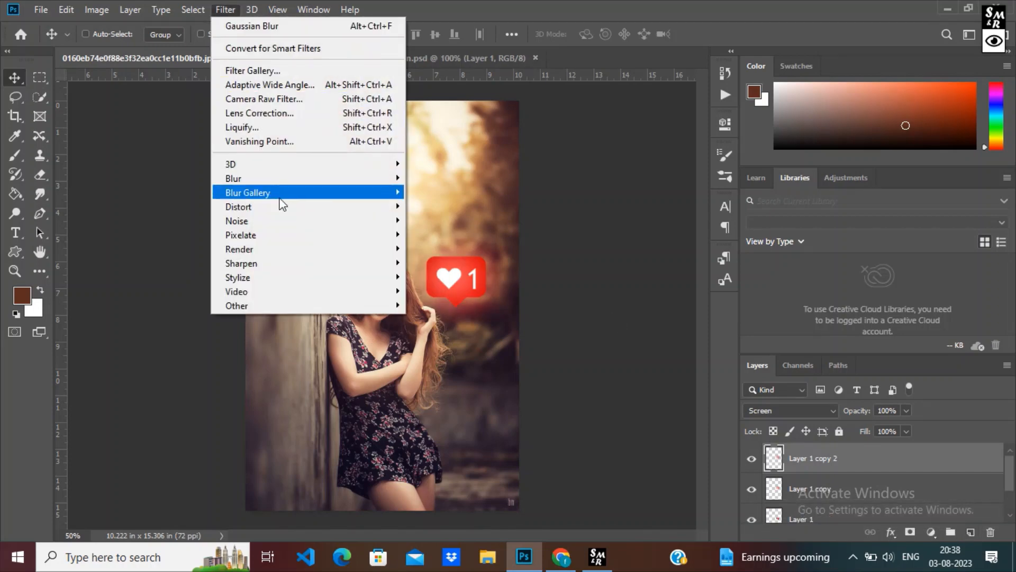
pyautogui.moveTo(386, 189)
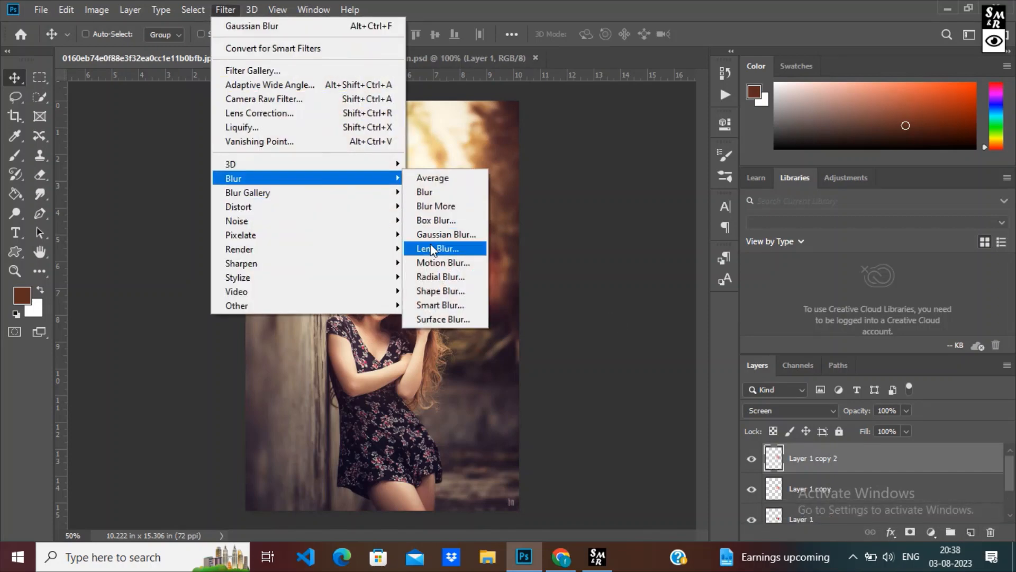
pyautogui.click(436, 231)
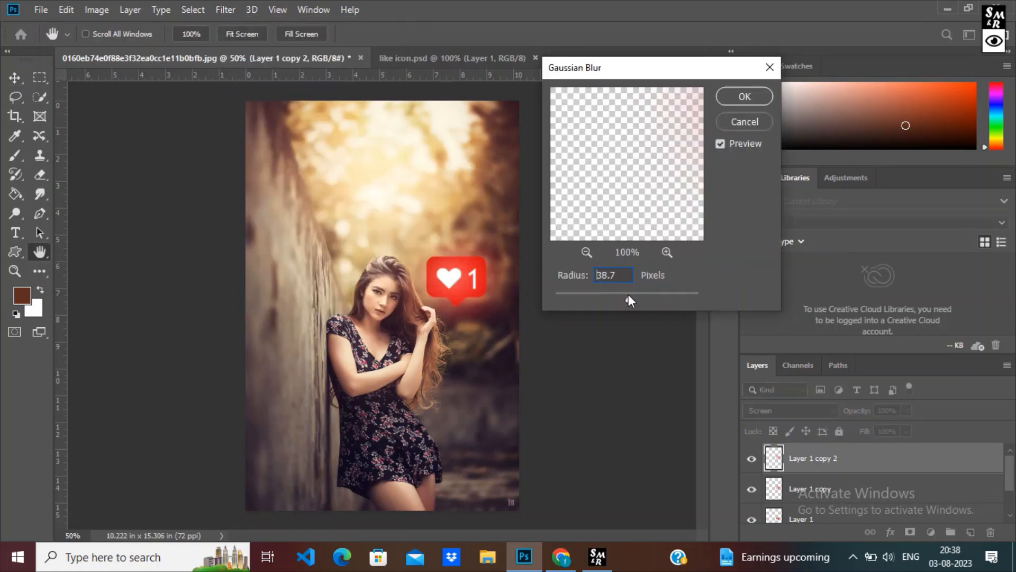
pyautogui.moveTo(627, 294)
pyautogui.mouseDown()
pyautogui.moveTo(658, 300)
pyautogui.moveTo(616, 296)
pyautogui.mouseUp()
pyautogui.click(745, 97)
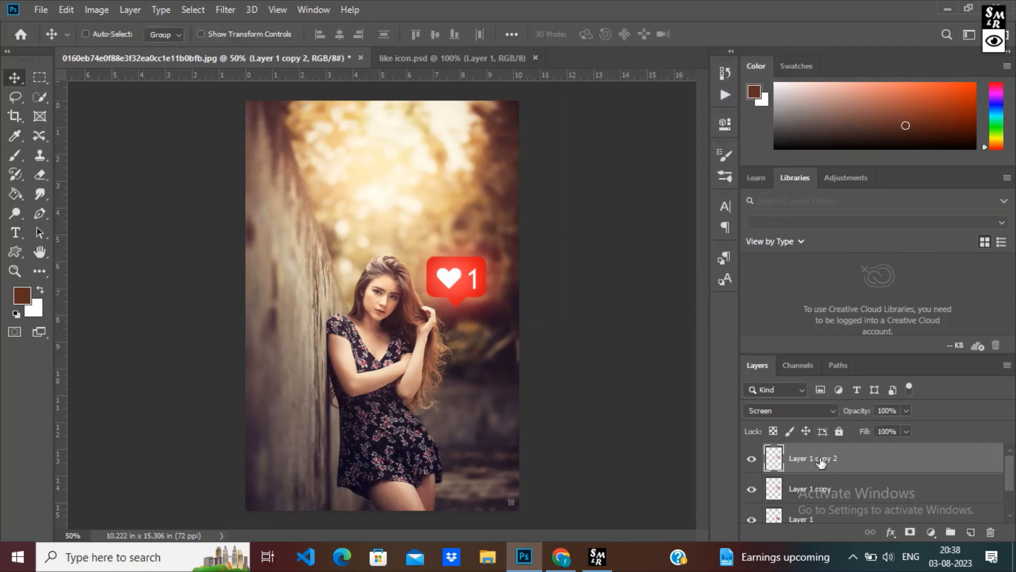
# - Group the like icon layer and its two glow copies
pyautogui.keyDown('shift'); pyautogui.click(826, 492); pyautogui.keyUp('shift')
pyautogui.keyDown('shift'); pyautogui.click(826, 518); pyautogui.keyUp('shift')
pyautogui.scroll(1, 823, 490)
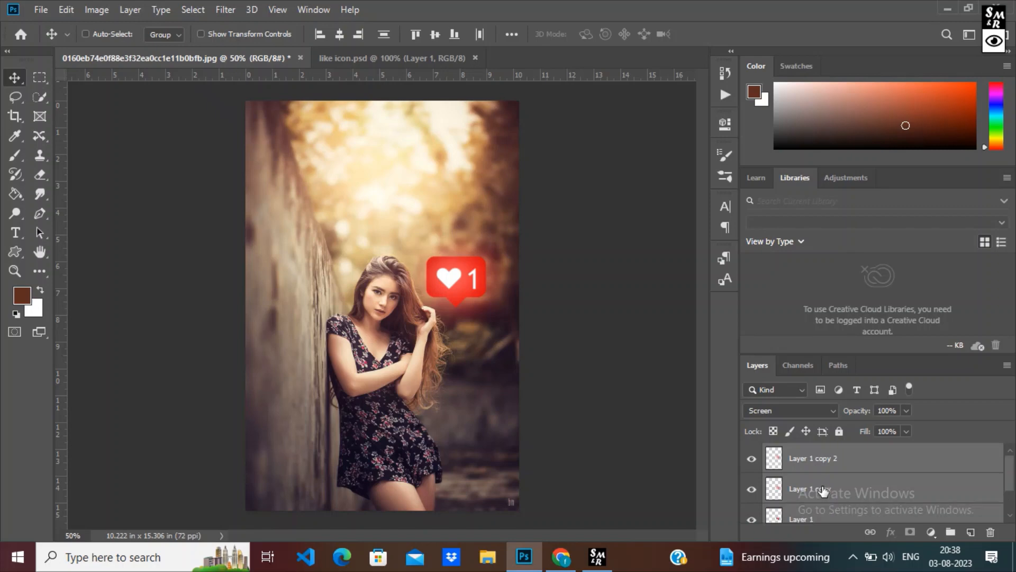
pyautogui.click(949, 532)
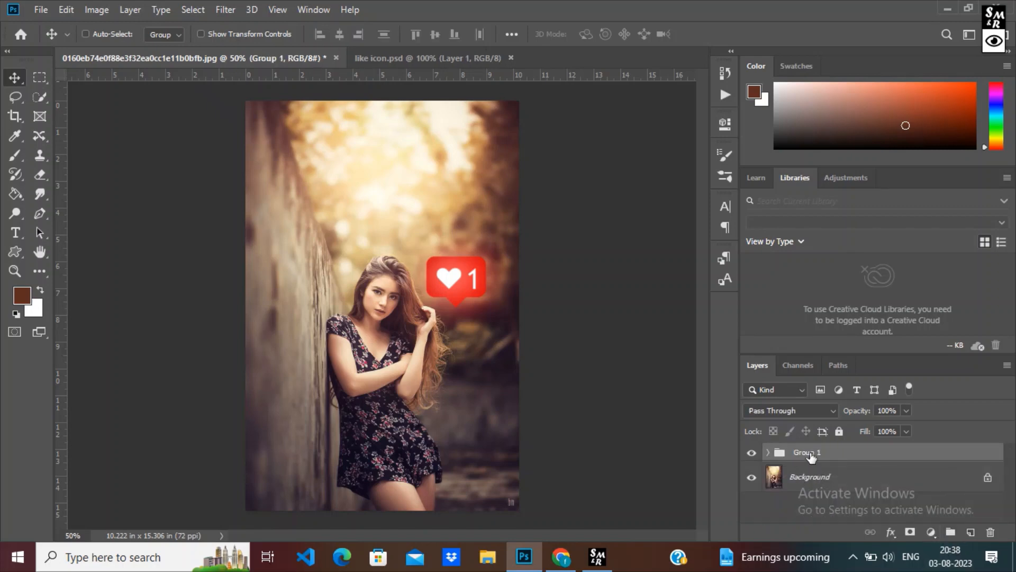
# - Duplicate the Background layer and convert the copy to a smart object
pyautogui.moveTo(810, 478); pyautogui.dragTo(969, 533)
pyautogui.rightClick(853, 479)
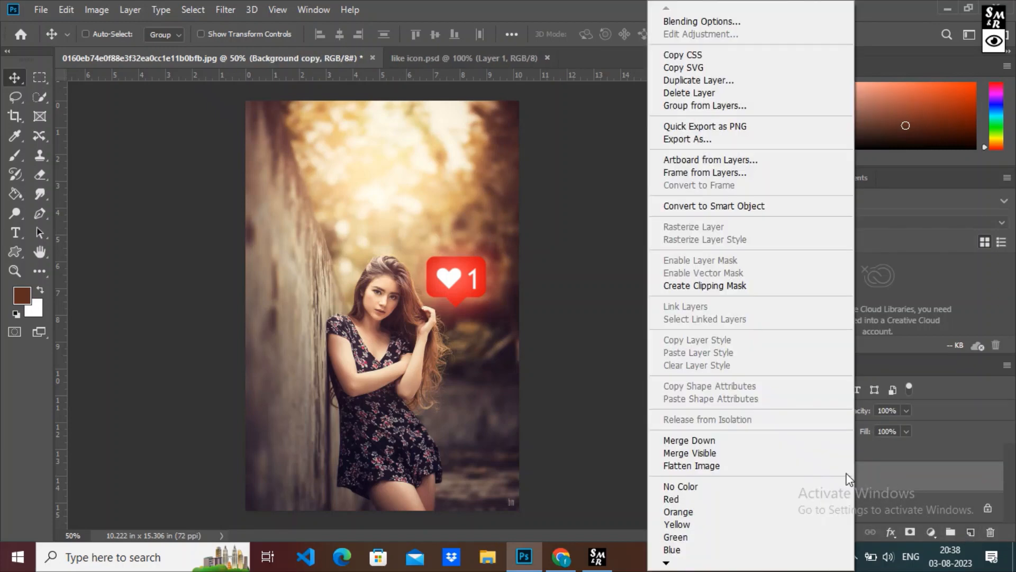
pyautogui.click(768, 206)
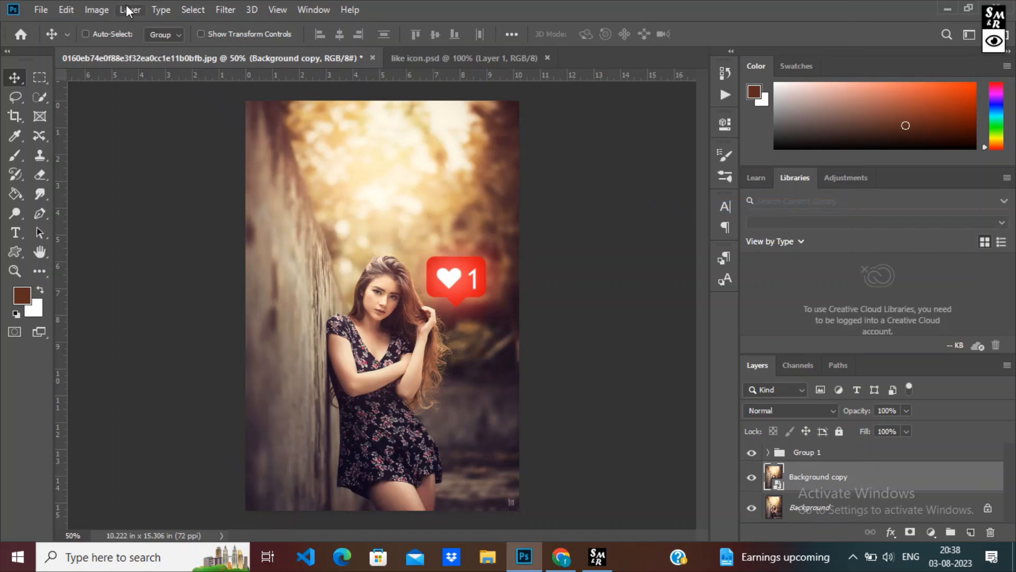
# - Start the Lighting Effects filter on the Background copy and choose the Flashlight preset
pyautogui.click(222, 9)
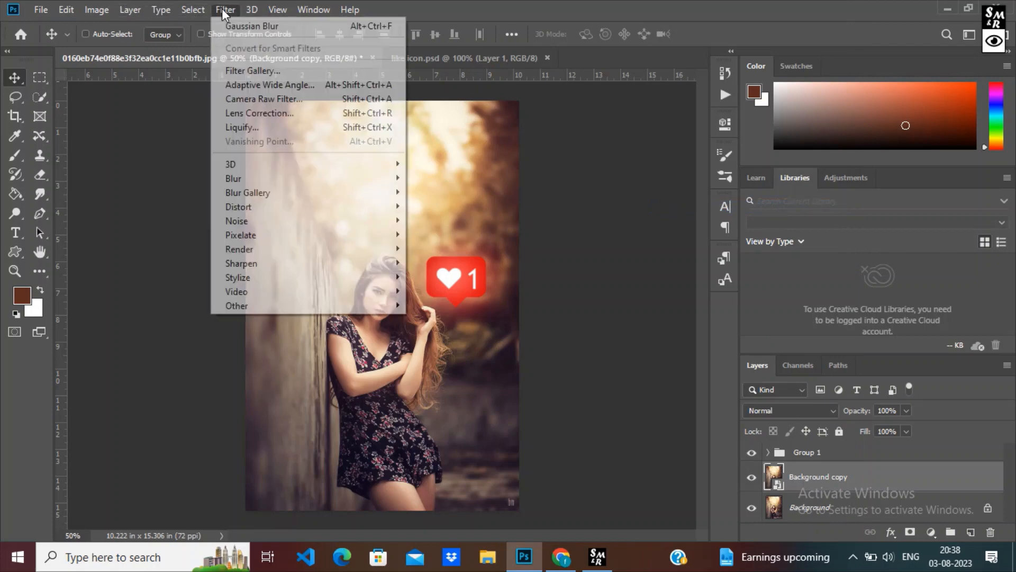
pyautogui.moveTo(351, 246)
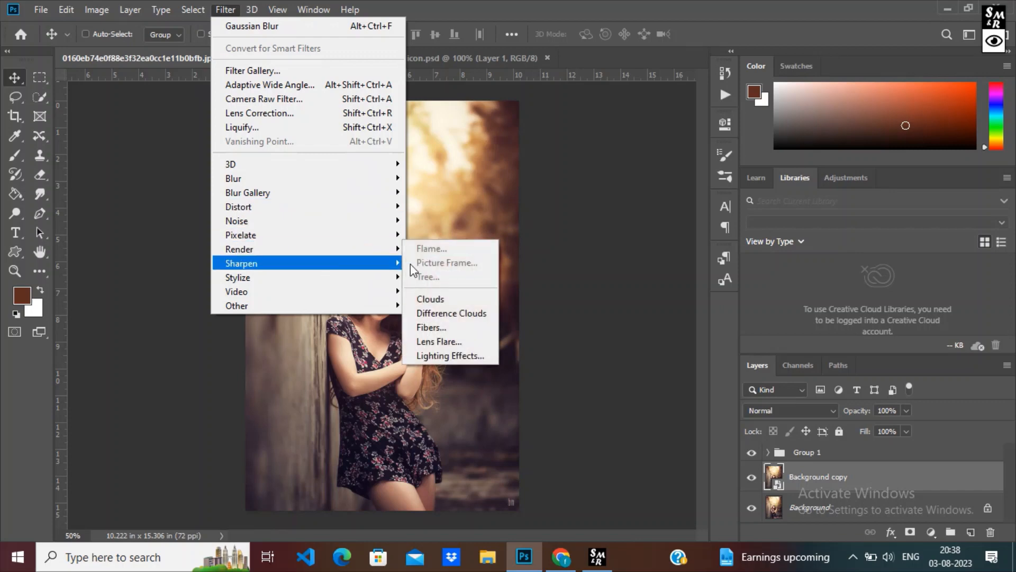
pyautogui.click(469, 357)
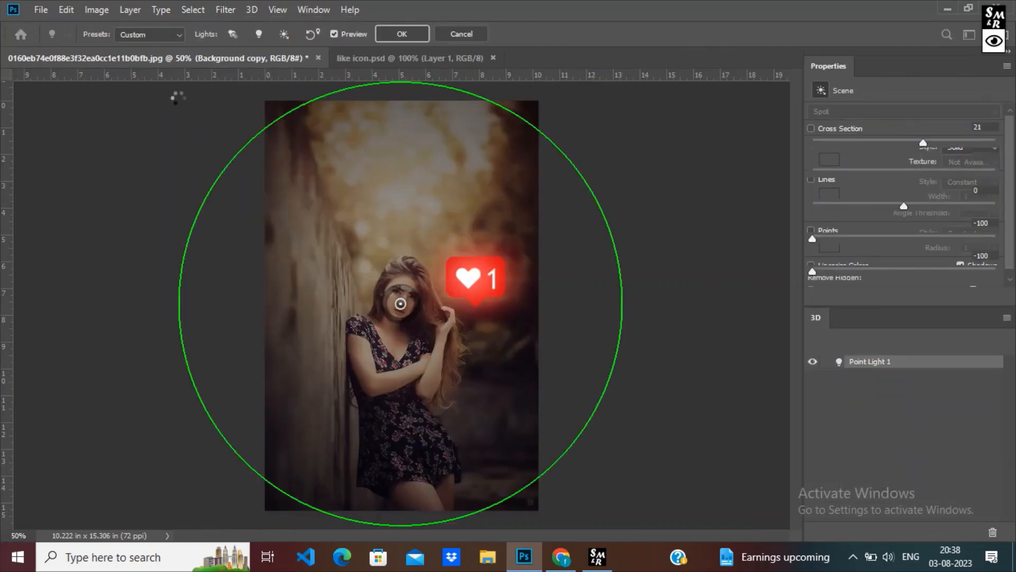
pyautogui.click(167, 33)
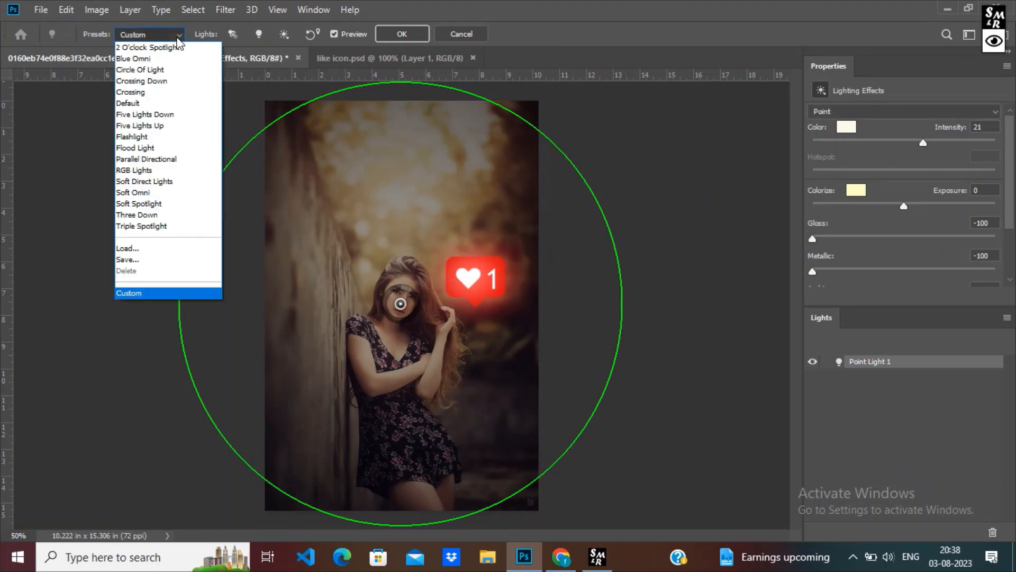
pyautogui.click(159, 139)
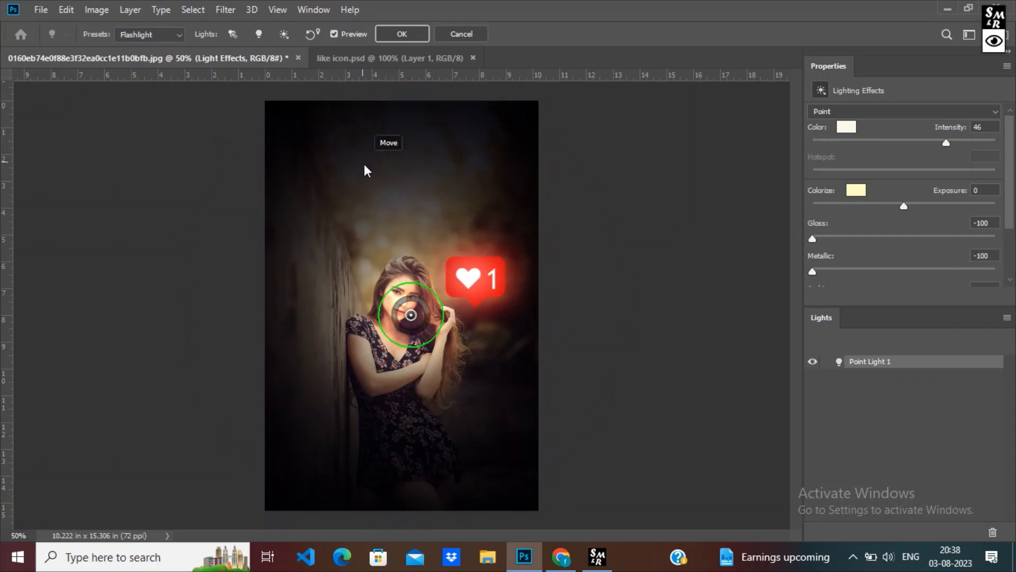
# - Enlarge the point light around the woman's face and upper body, set its intensity to 22, and apply the lighting
pyautogui.moveTo(413, 315); pyautogui.dragTo(473, 408)
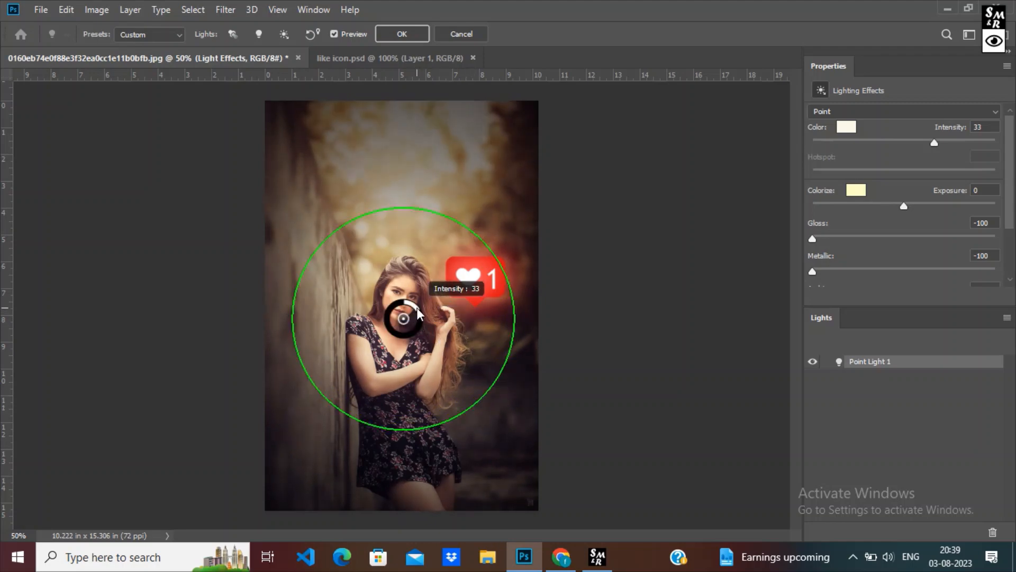
pyautogui.moveTo(417, 307); pyautogui.dragTo(408, 303)
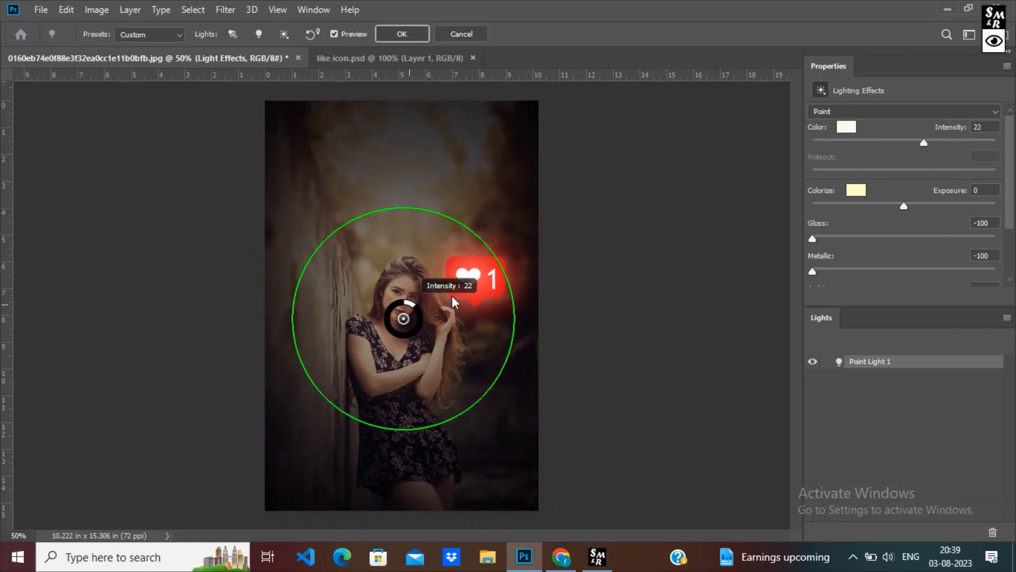
pyautogui.click(409, 33)
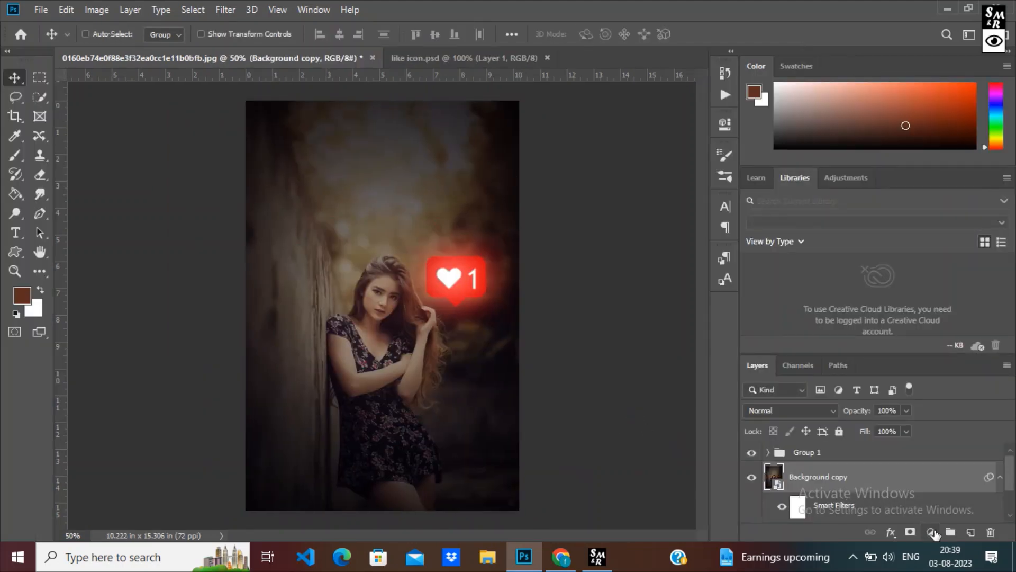
# - Add a Brightness/Contrast adjustment above the Background copy with brightness -26 and contrast 25
pyautogui.click(931, 532)
pyautogui.click(938, 317)
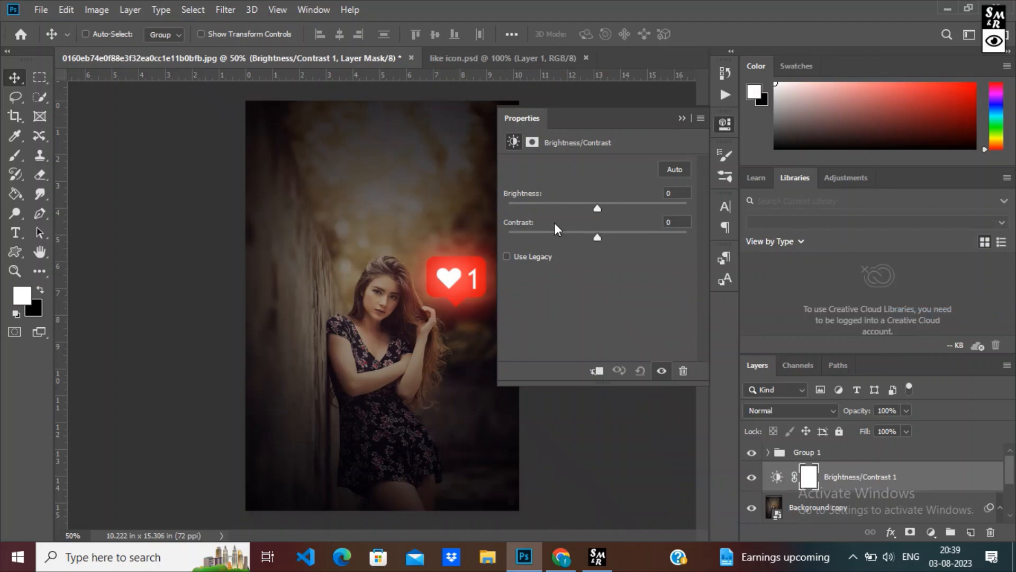
pyautogui.moveTo(596, 209); pyautogui.dragTo(617, 251)
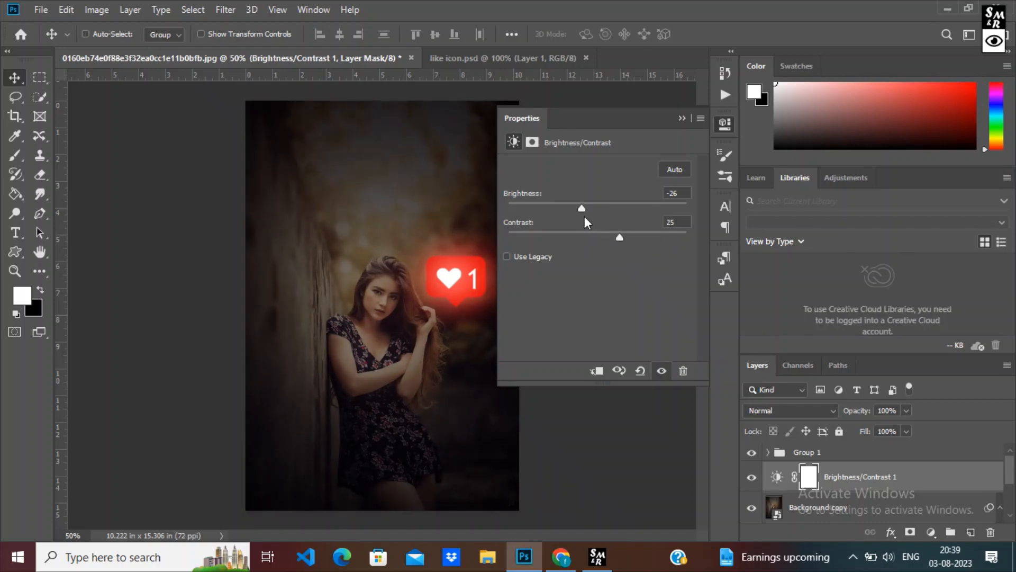
# - Lower the Brightness/Contrast 1 adjustment's brightness to -50 and close its settings
pyautogui.moveTo(582, 209)
pyautogui.mouseDown()
pyautogui.moveTo(567, 209)
pyautogui.moveTo(579, 211)
pyautogui.mouseUp()
pyautogui.moveTo(582, 209); pyautogui.dragTo(566, 211)
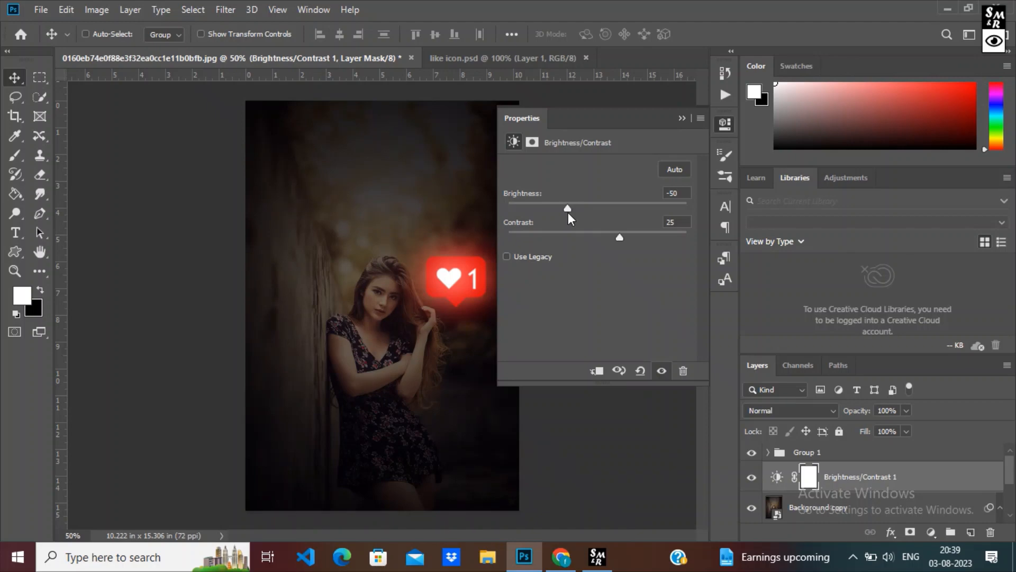
pyautogui.click(681, 118)
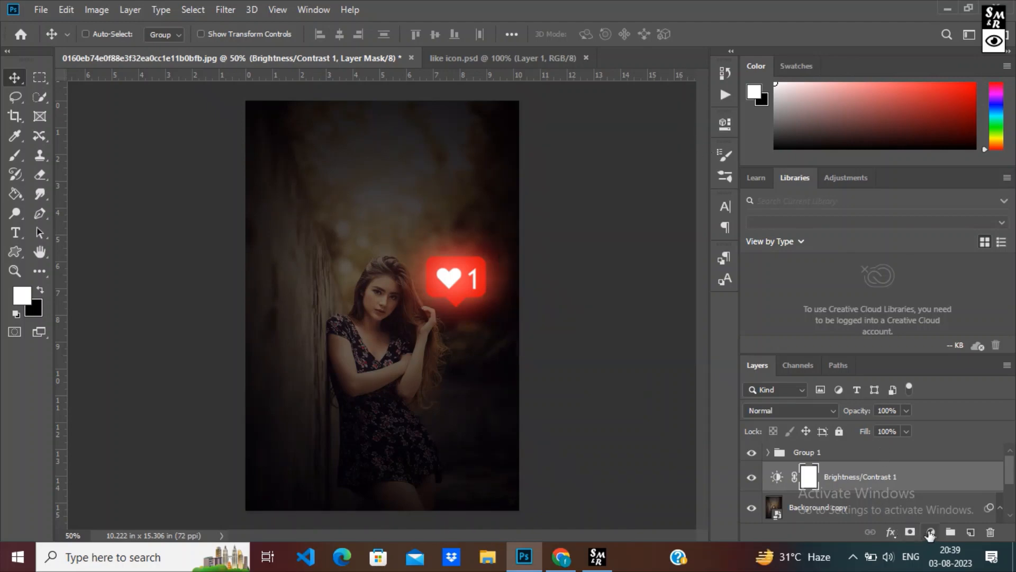
# - Add a colorized Hue/Saturation adjustment above Brightness/Contrast 1, with hue 0 and saturation 55, to tint the photo red
pyautogui.click(930, 532)
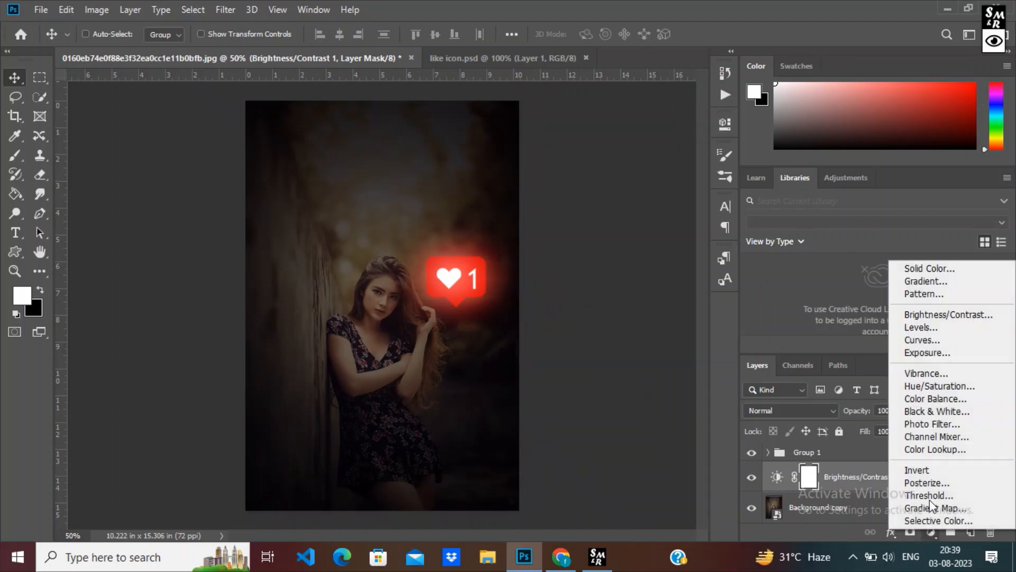
pyautogui.click(937, 386)
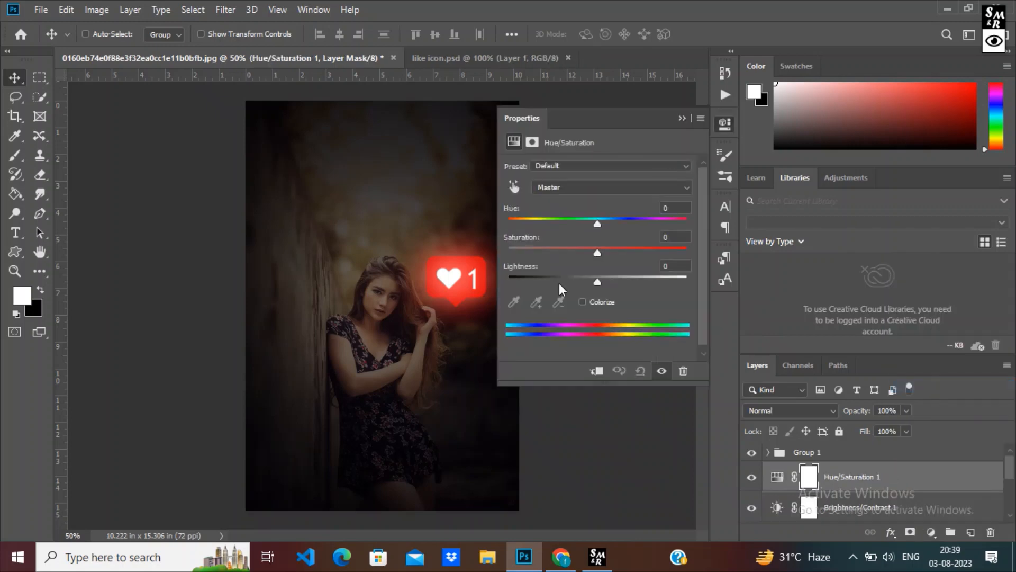
pyautogui.click(583, 301)
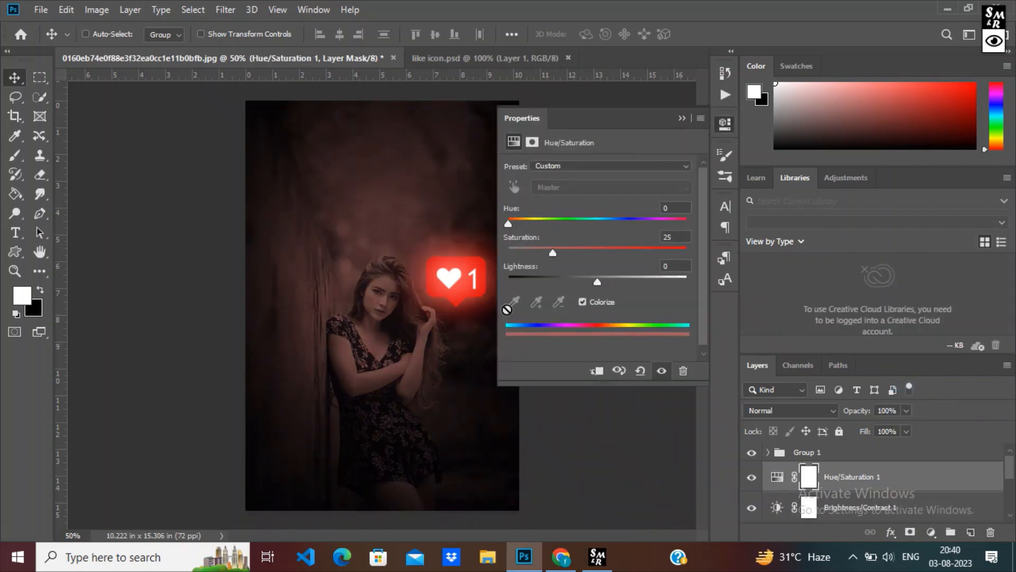
pyautogui.moveTo(571, 248); pyautogui.dragTo(605, 256)
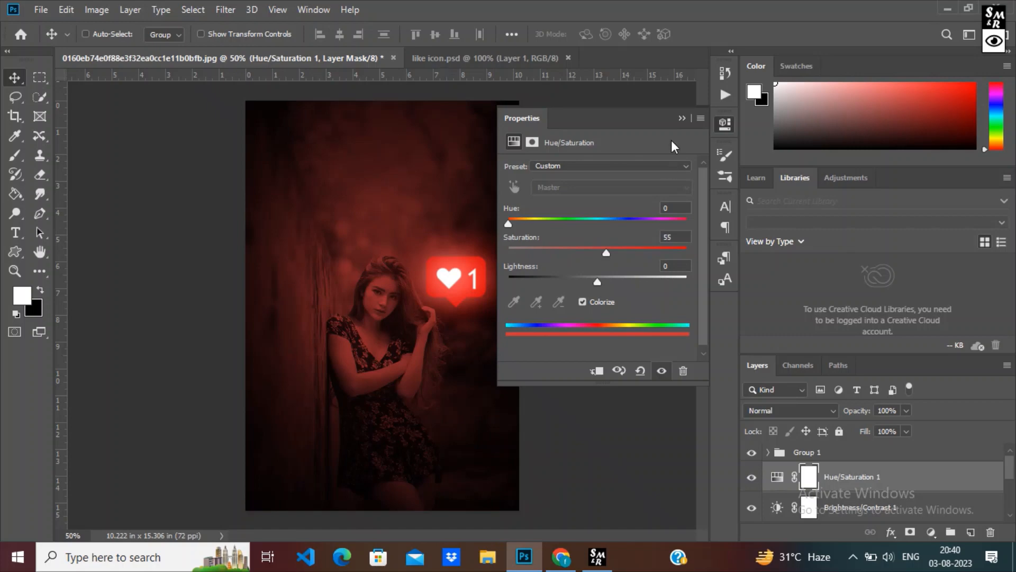
pyautogui.click(682, 118)
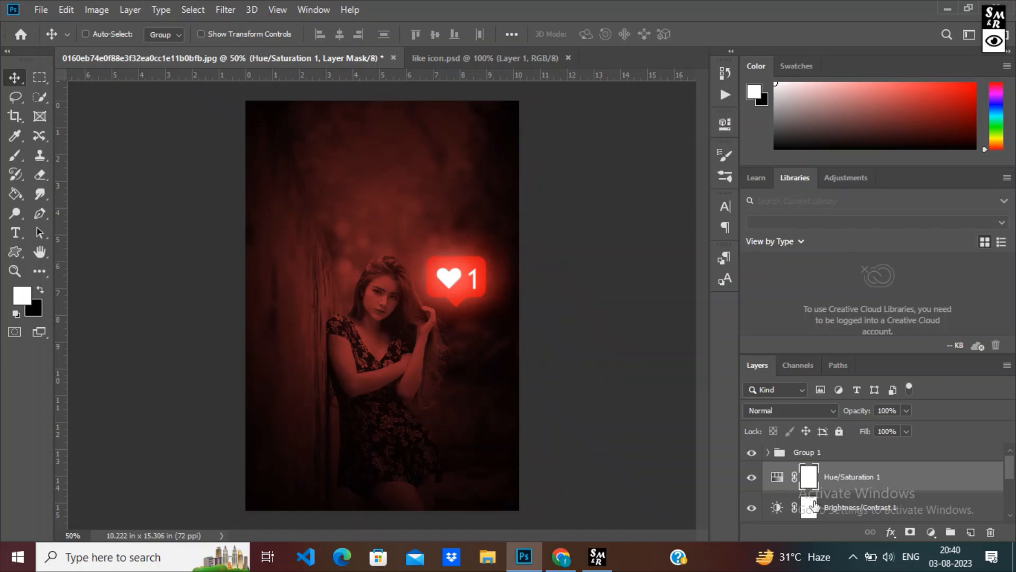
# - In the Hue/Saturation layer's blending options, raise the Underlying Layer black point so the red tint drops out of the shadows, and apply
pyautogui.rightClick(905, 485)
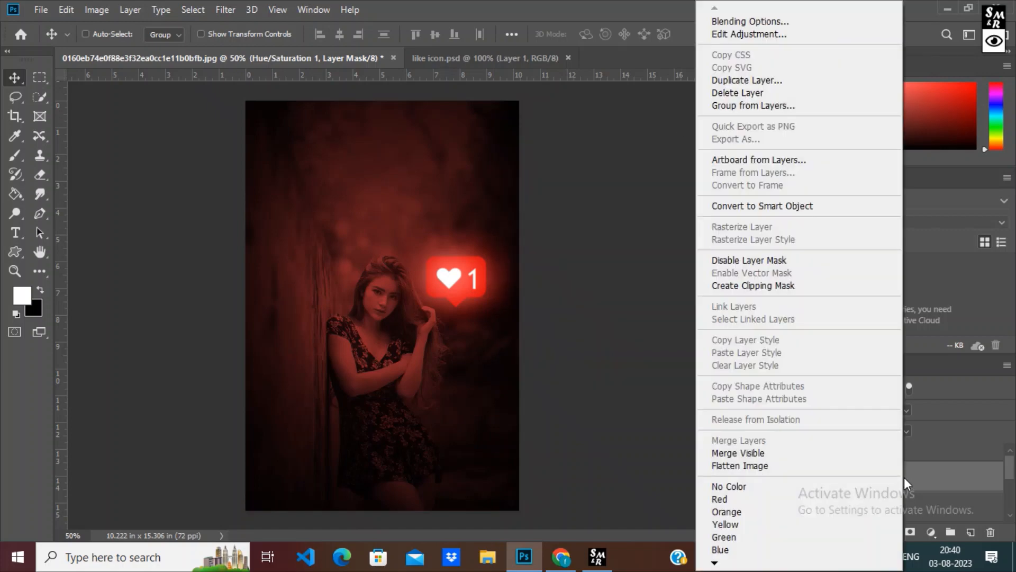
pyautogui.click(781, 21)
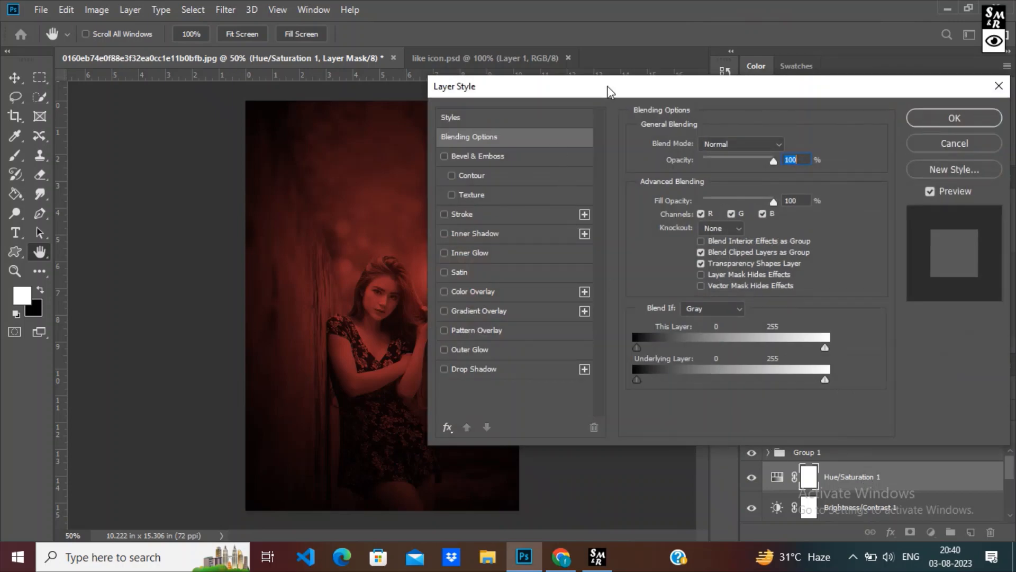
pyautogui.moveTo(607, 91); pyautogui.dragTo(751, 86)
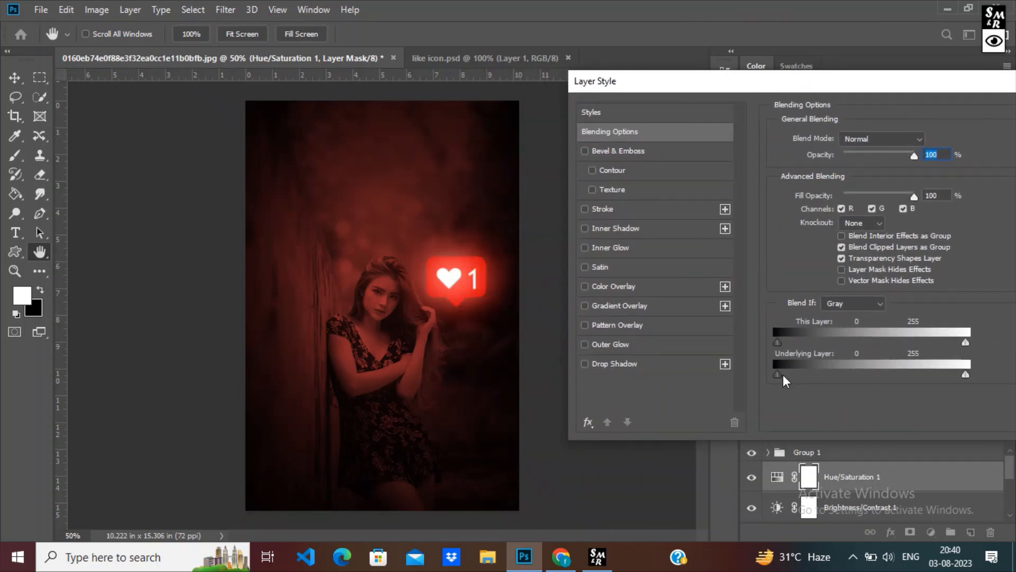
pyautogui.moveTo(780, 376); pyautogui.dragTo(818, 384)
pyautogui.moveTo(925, 88); pyautogui.dragTo(840, 113)
pyautogui.click(991, 111)
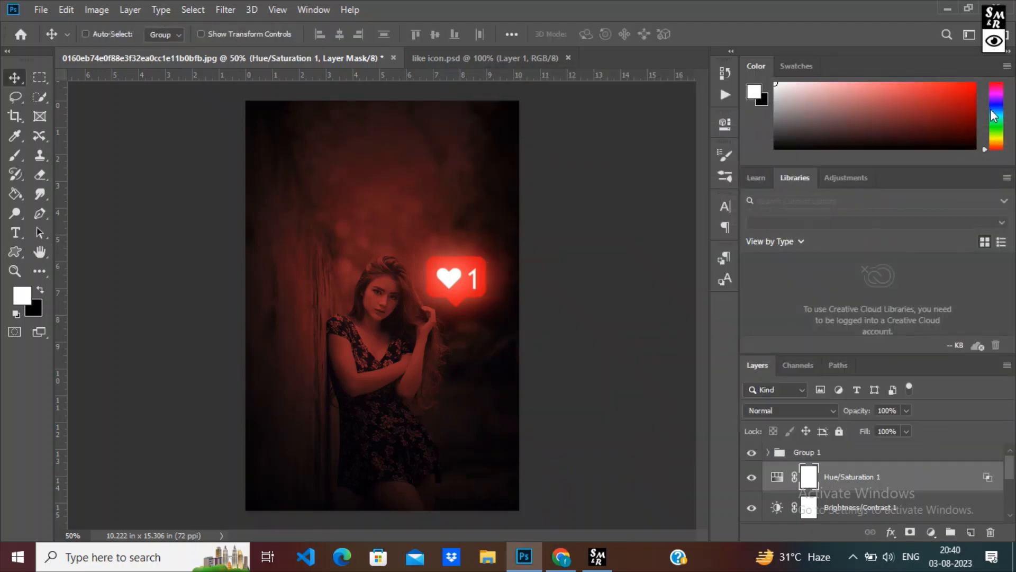
# - Paint black on the Hue/Saturation mask over the upper background at 49%, fade further at 26% opacity, and restore the woman's tint with white
pyautogui.click(11, 156)
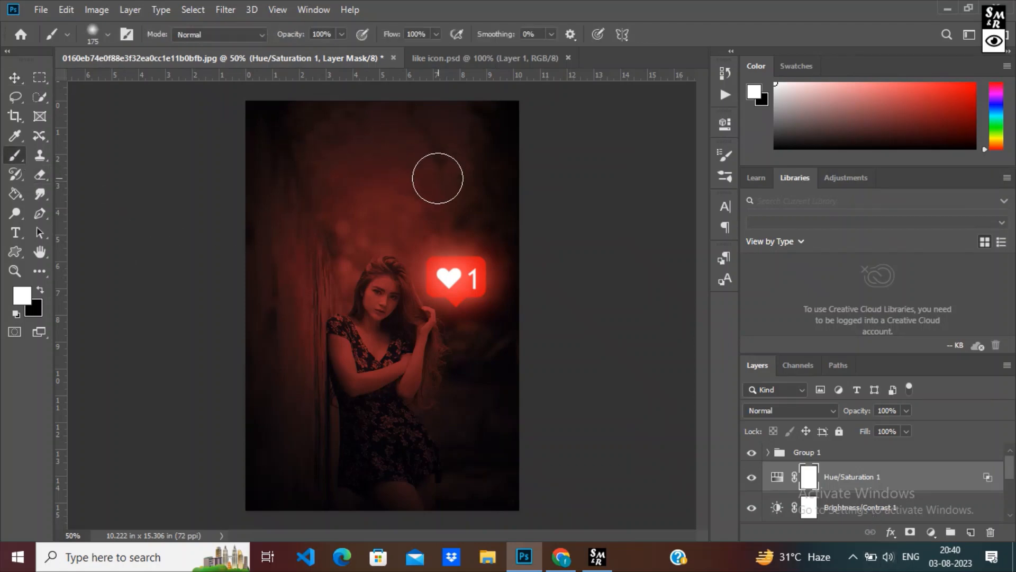
pyautogui.click(40, 290)
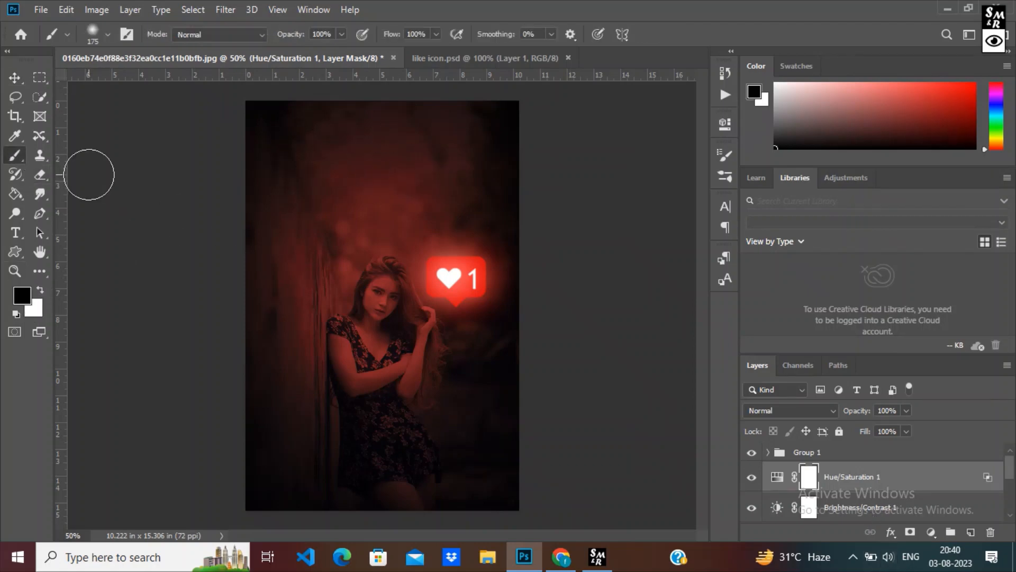
pyautogui.moveTo(299, 35); pyautogui.dragTo(268, 54)
pyautogui.moveTo(289, 171); pyautogui.dragTo(456, 169)
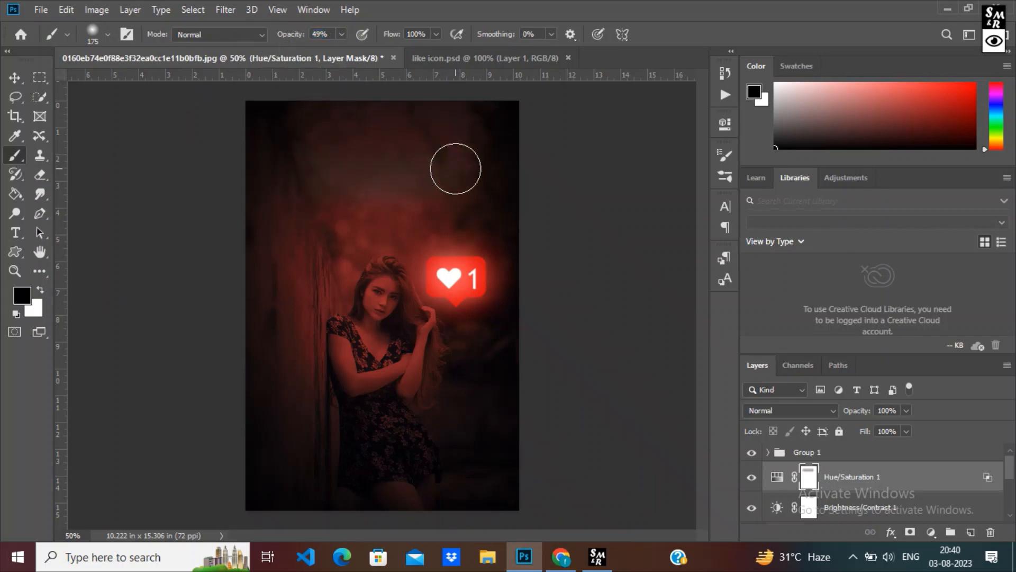
pyautogui.moveTo(300, 41)
pyautogui.mouseDown()
pyautogui.moveTo(267, 46)
pyautogui.moveTo(283, 45)
pyautogui.mouseUp()
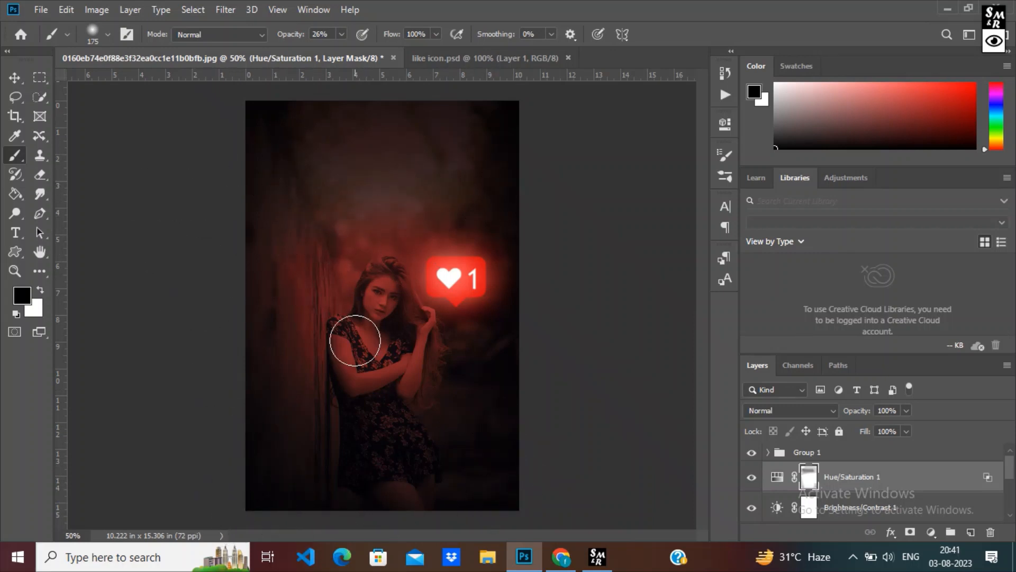
pyautogui.press('x')
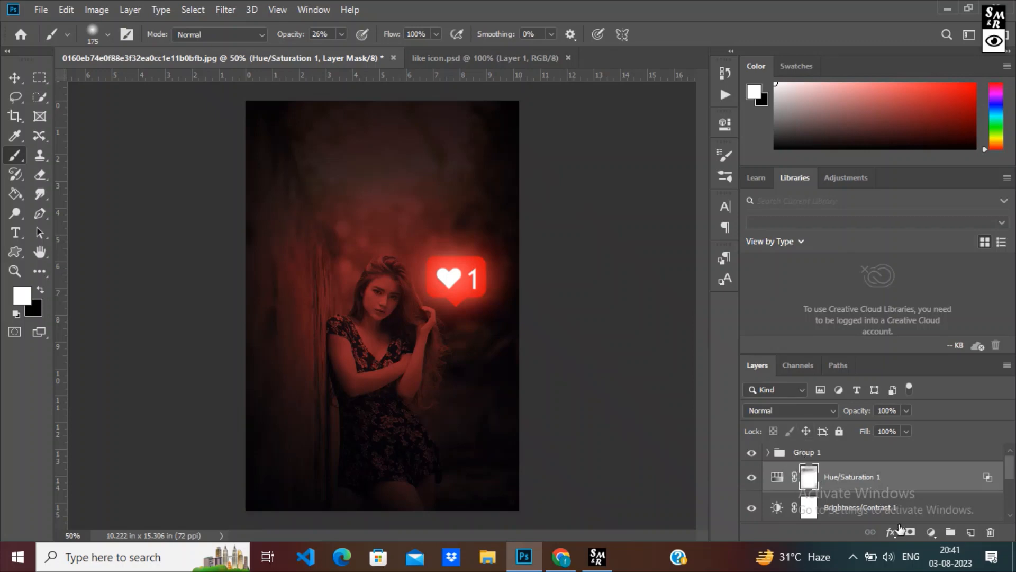
# - Set the Hue/Saturation layer's blend mode to Color and group it with Brightness/Contrast 1 and Background copy
pyautogui.click(805, 408)
pyautogui.click(778, 518)
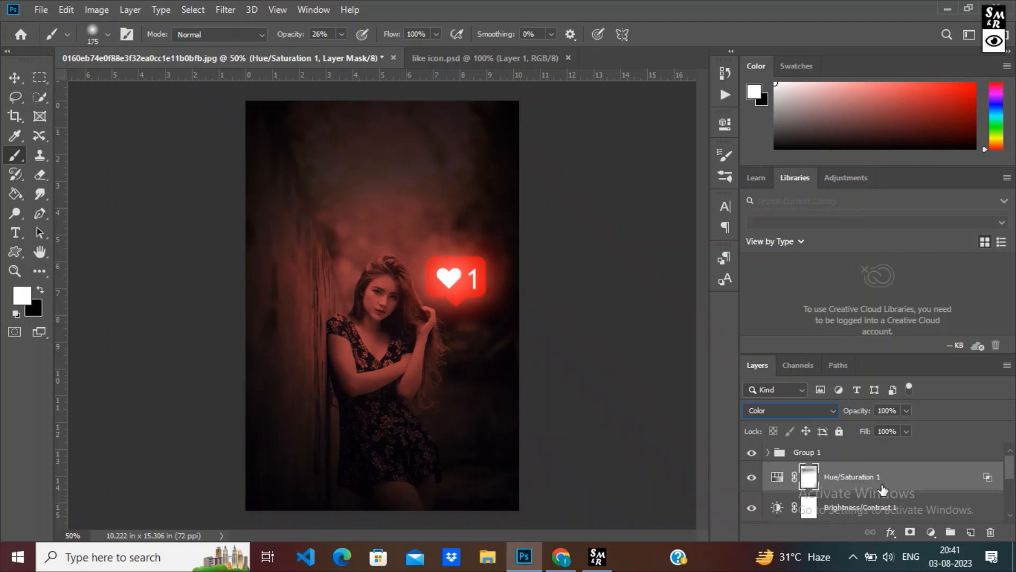
pyautogui.scroll(-1, 878, 498)
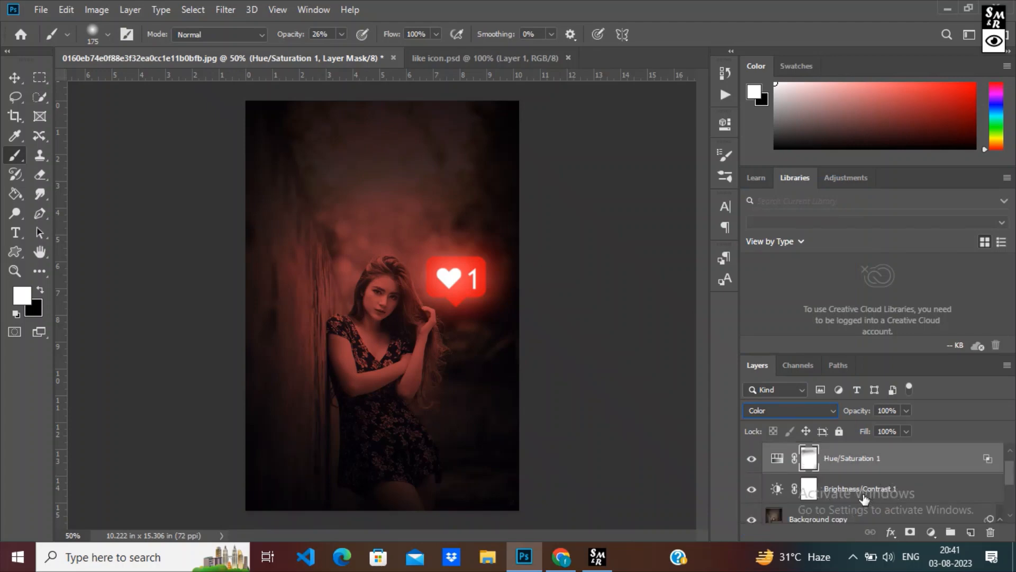
pyautogui.keyDown('shift'); pyautogui.click(862, 493); pyautogui.keyUp('shift')
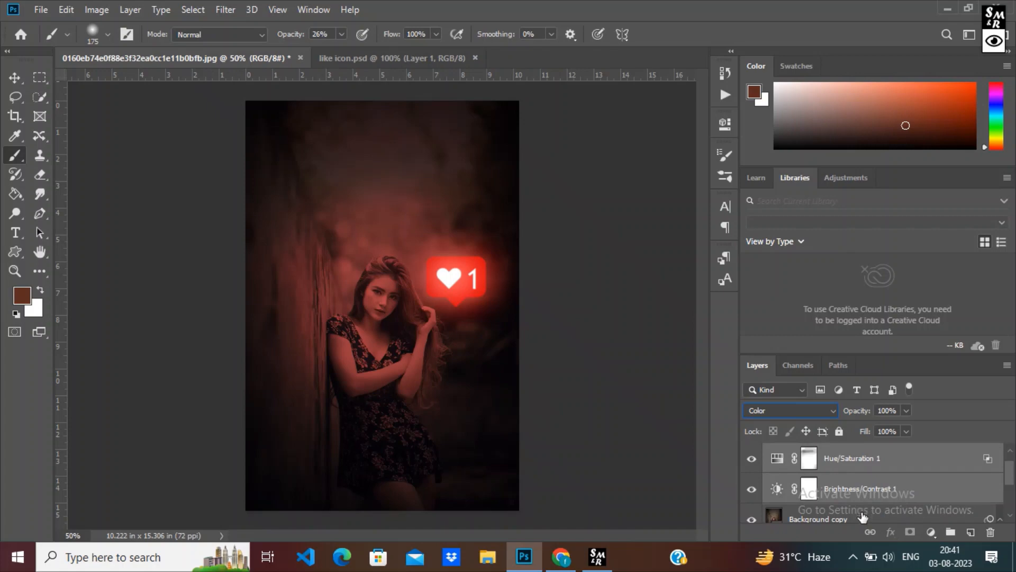
pyautogui.scroll(1, 851, 500)
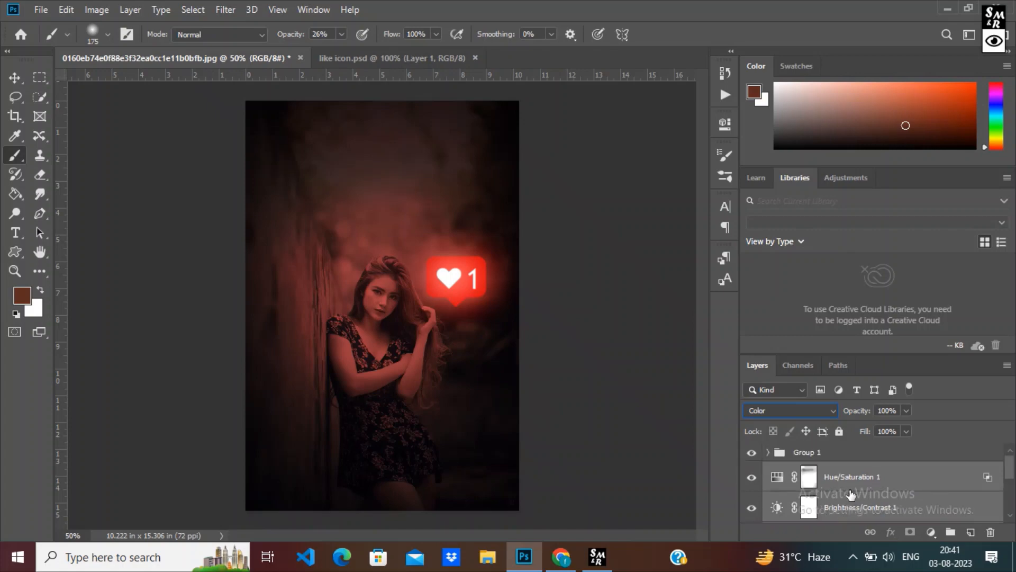
pyautogui.click(950, 534)
# - Apply a 42.9-pixel Gaussian Blur to Layer 1 copy 2 in Group 1
pyautogui.click(805, 454)
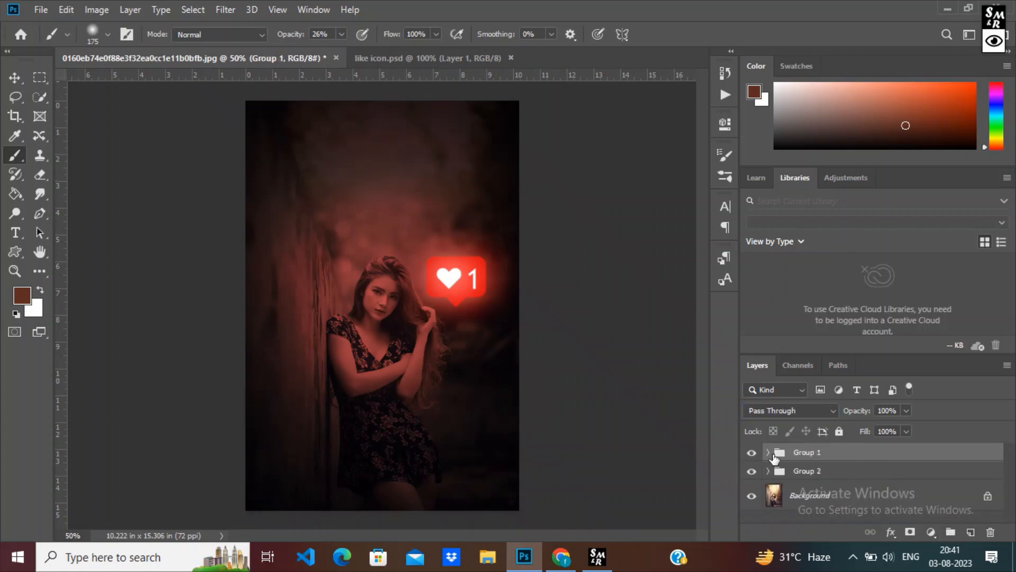
pyautogui.click(767, 453)
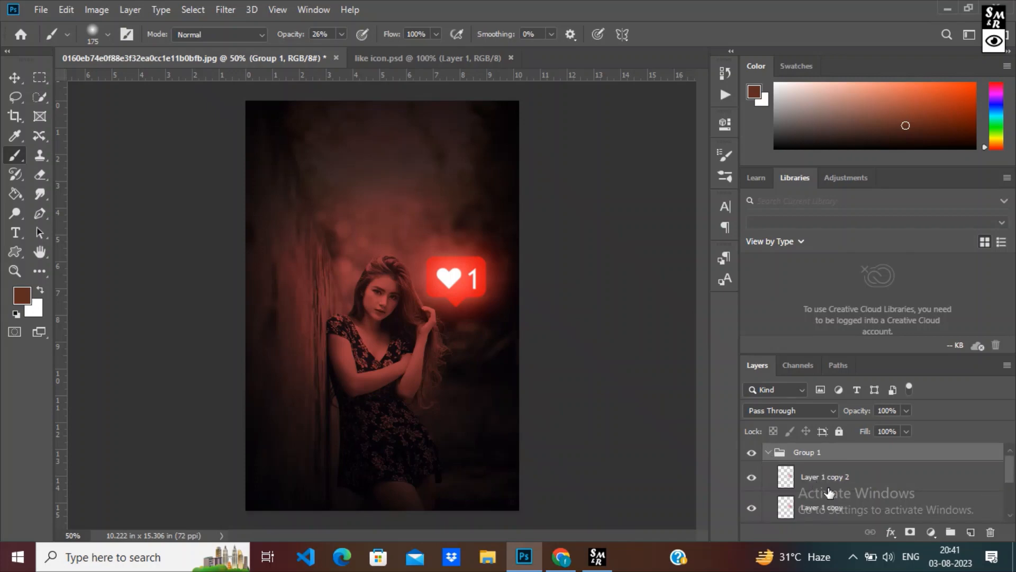
pyautogui.click(824, 481)
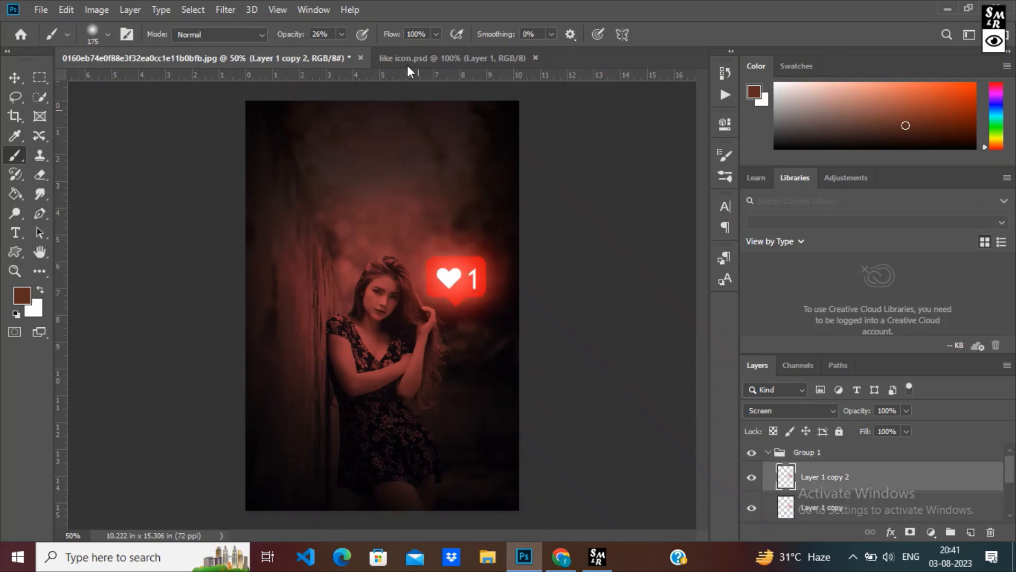
pyautogui.click(224, 10)
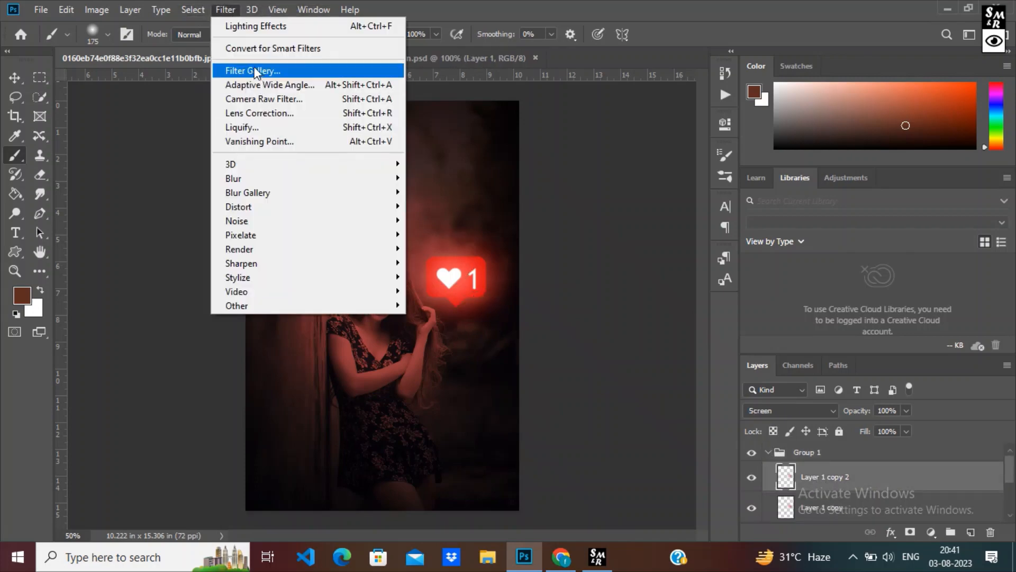
pyautogui.moveTo(281, 186)
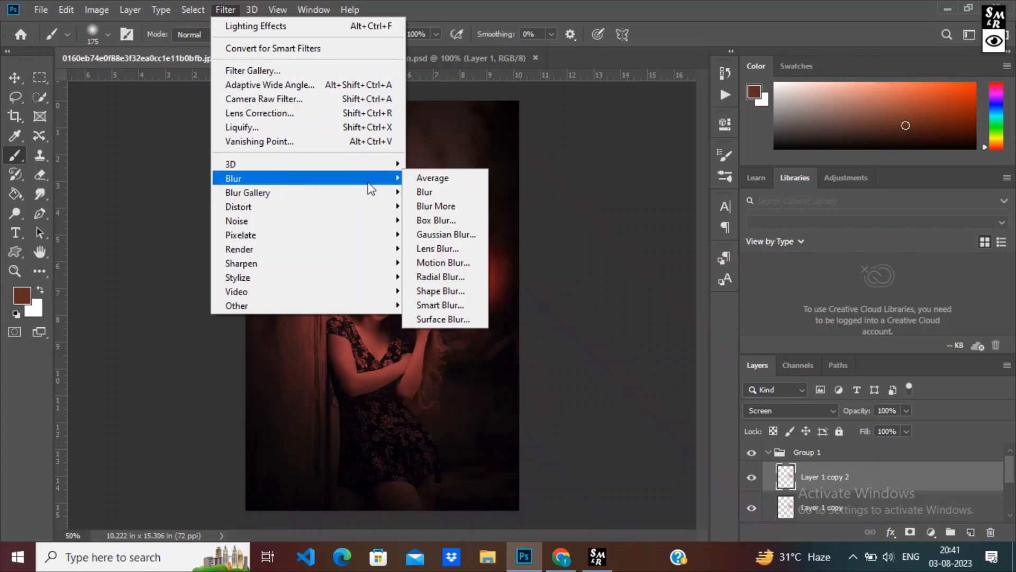
pyautogui.click(439, 234)
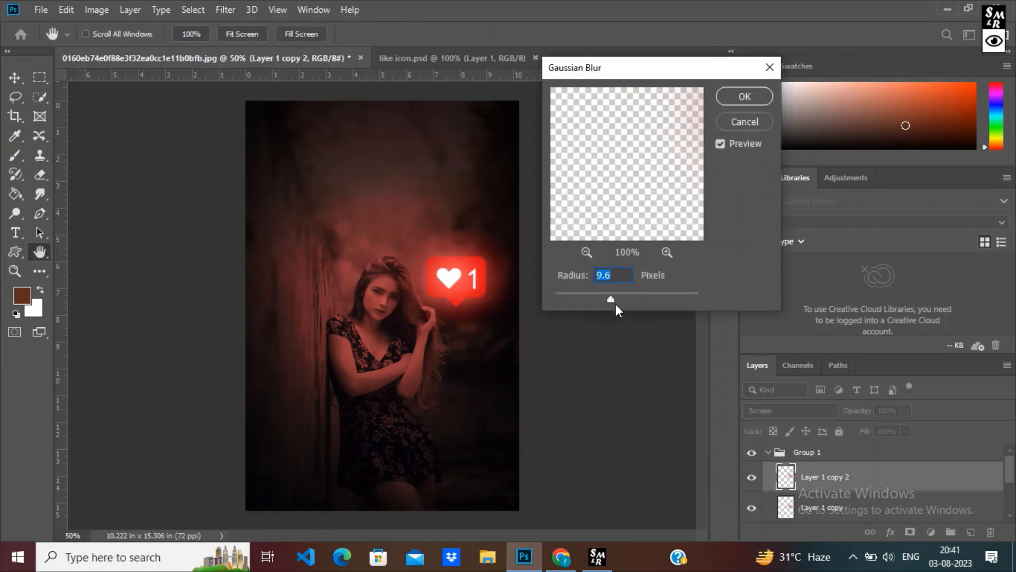
pyautogui.moveTo(624, 304); pyautogui.dragTo(630, 298)
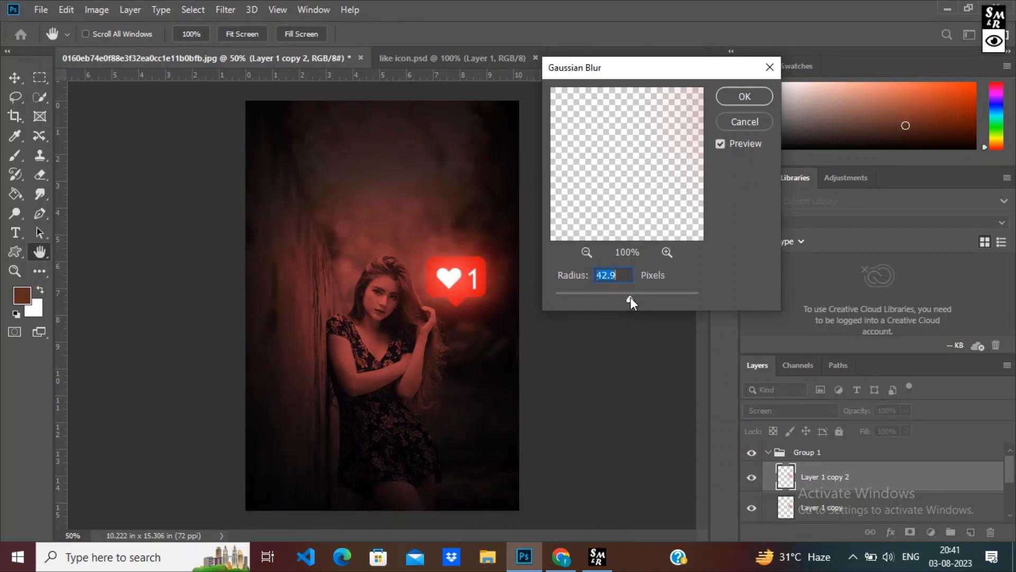
pyautogui.click(750, 100)
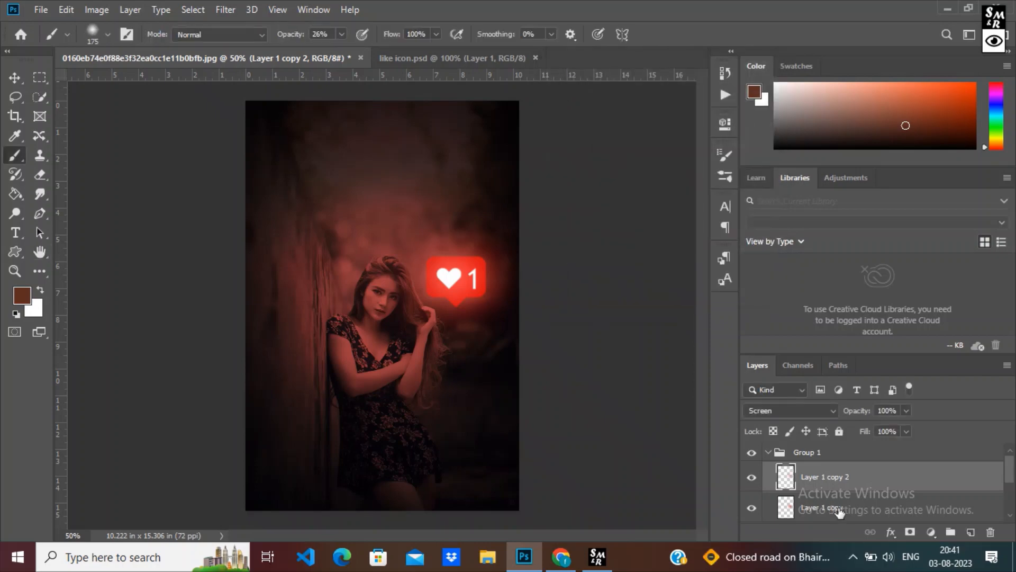
# - Apply Gaussian Blur to Layer 1 copy with a smaller radius than on Layer 1 copy 2
pyautogui.click(837, 511)
pyautogui.click(225, 9)
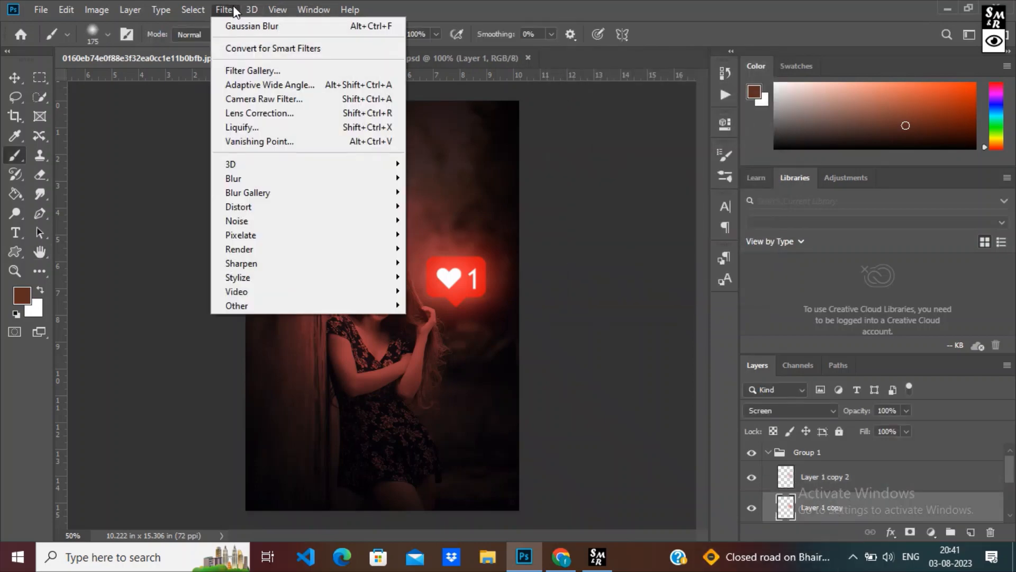
pyautogui.moveTo(272, 195)
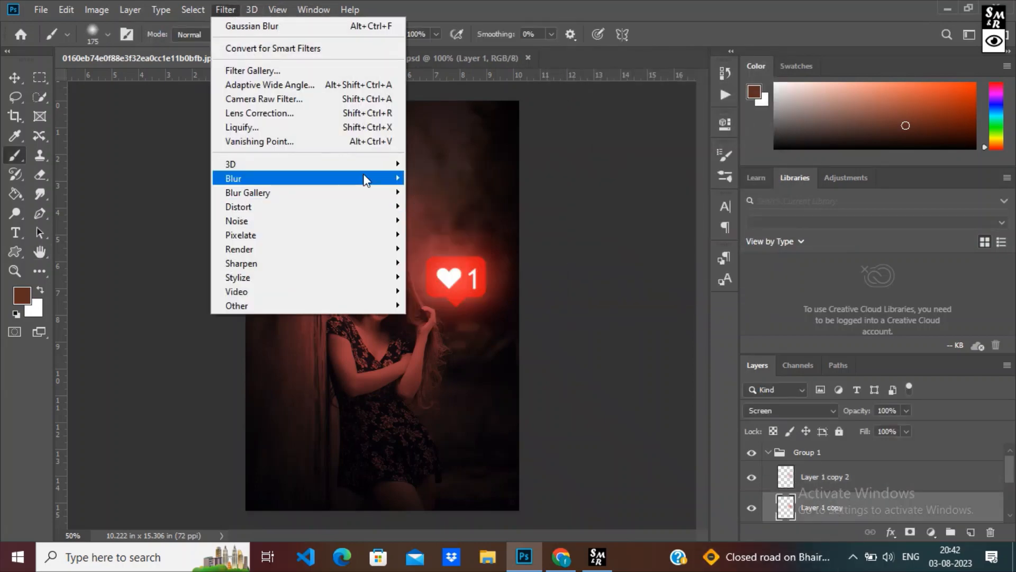
pyautogui.moveTo(380, 183)
pyautogui.click(446, 234)
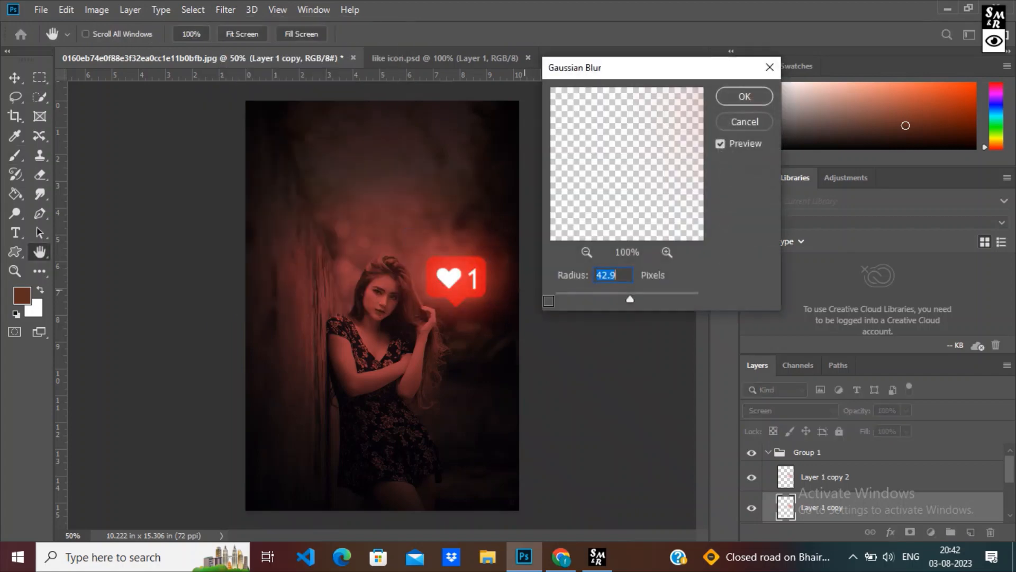
pyautogui.moveTo(637, 302); pyautogui.dragTo(611, 297)
pyautogui.click(747, 95)
# - Apply a very slight Gaussian Blur, about 1 pixel in radius, to Layer 1 in Group 1
pyautogui.scroll(-1, 839, 511)
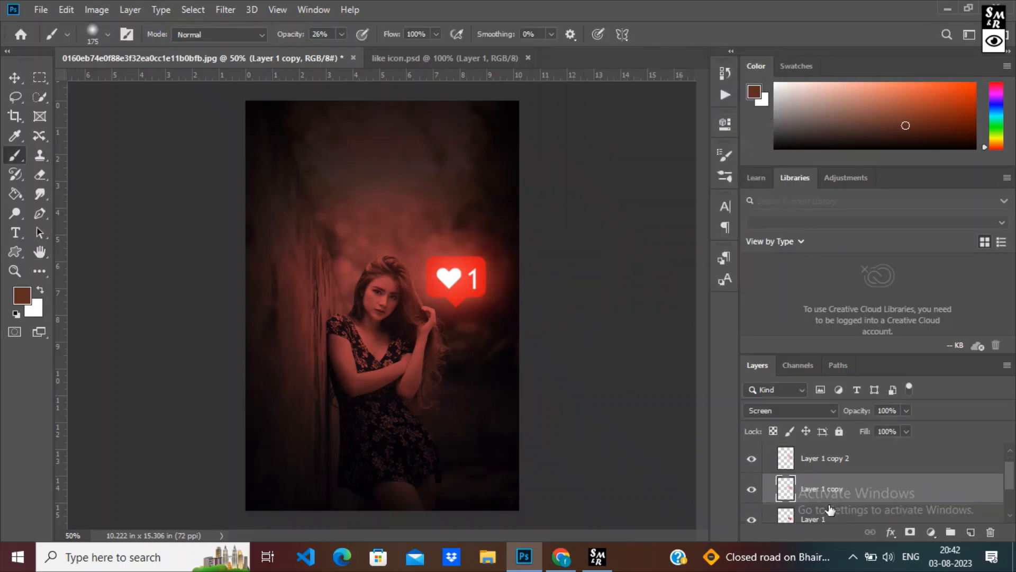
pyautogui.scroll(-1, 829, 510)
pyautogui.click(829, 505)
pyautogui.click(228, 10)
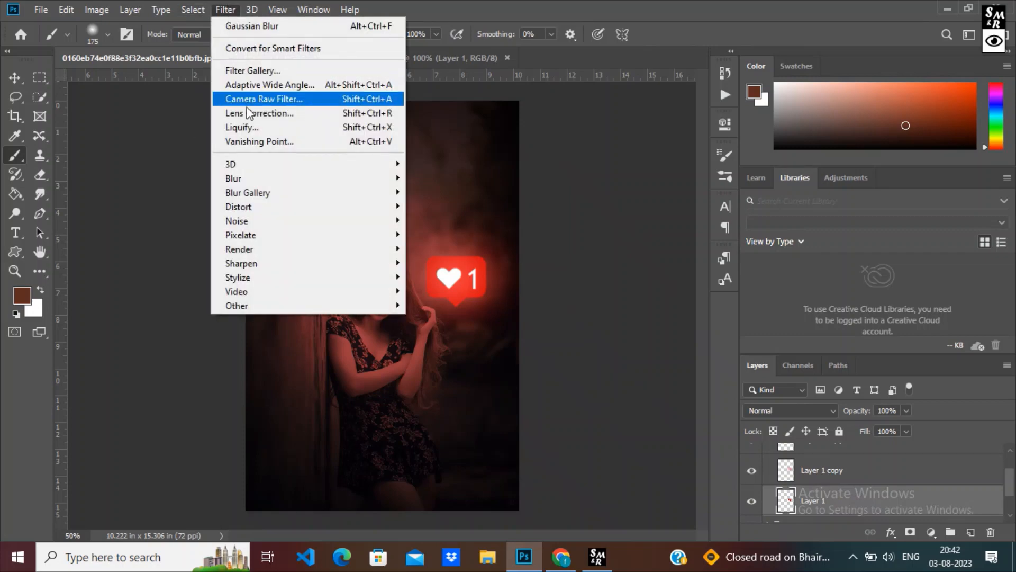
pyautogui.moveTo(246, 180)
pyautogui.click(433, 233)
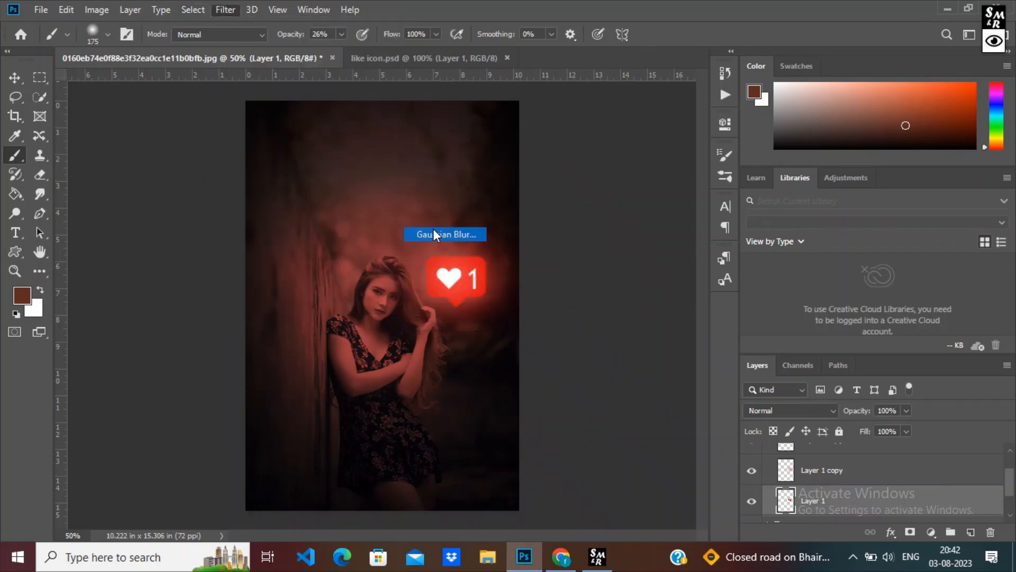
pyautogui.moveTo(621, 302); pyautogui.dragTo(564, 304)
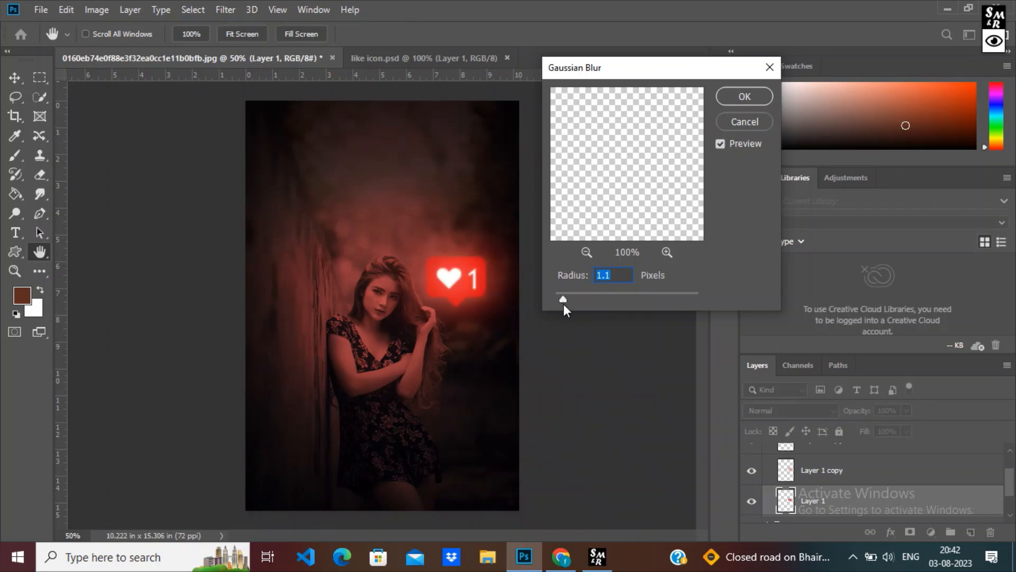
pyautogui.click(735, 98)
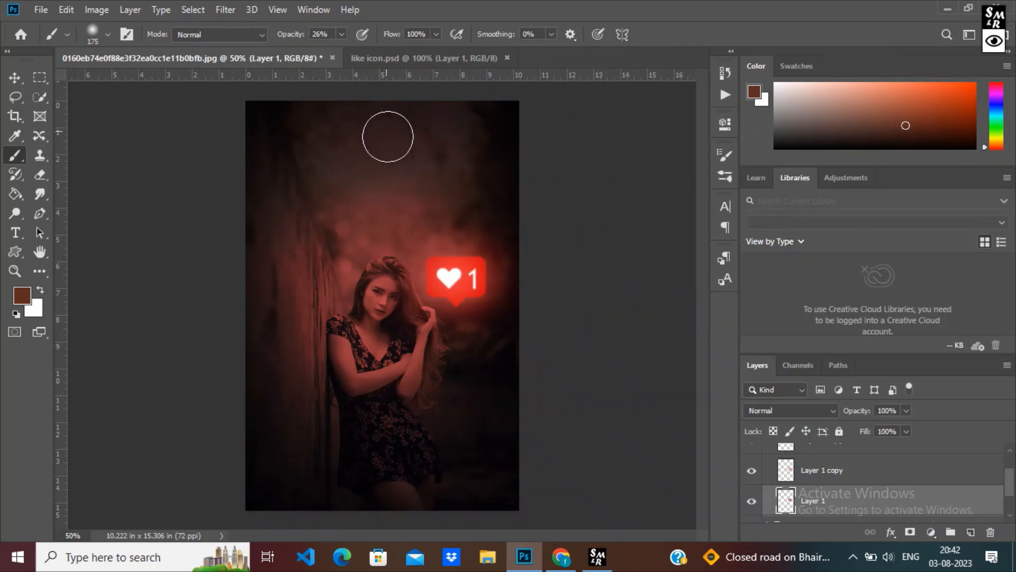
# - Hide the interface panels and fit the image to the screen to review the finished glow effect
pyautogui.press('Tab')
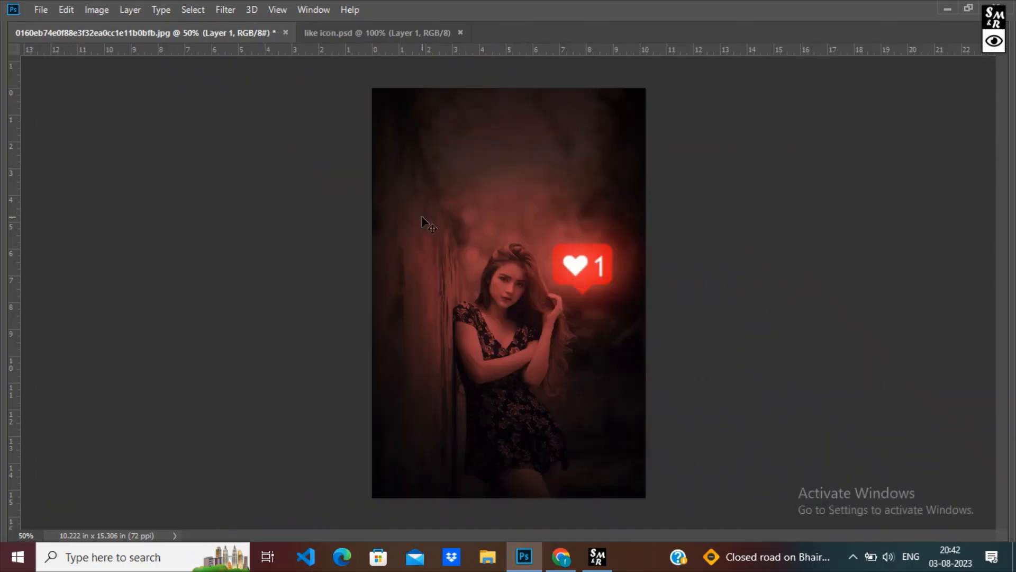
pyautogui.hotkey('ctrl', '0')
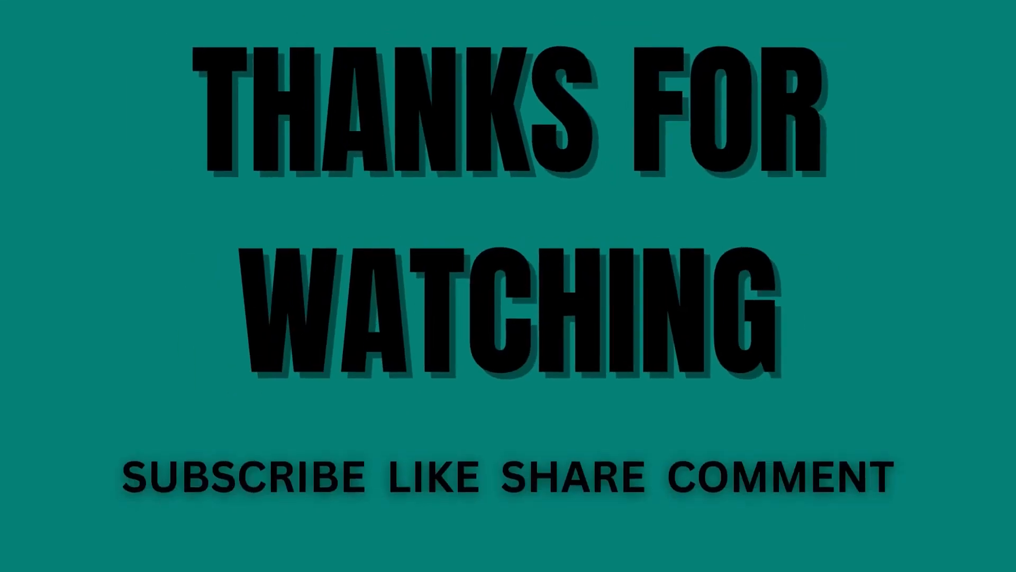